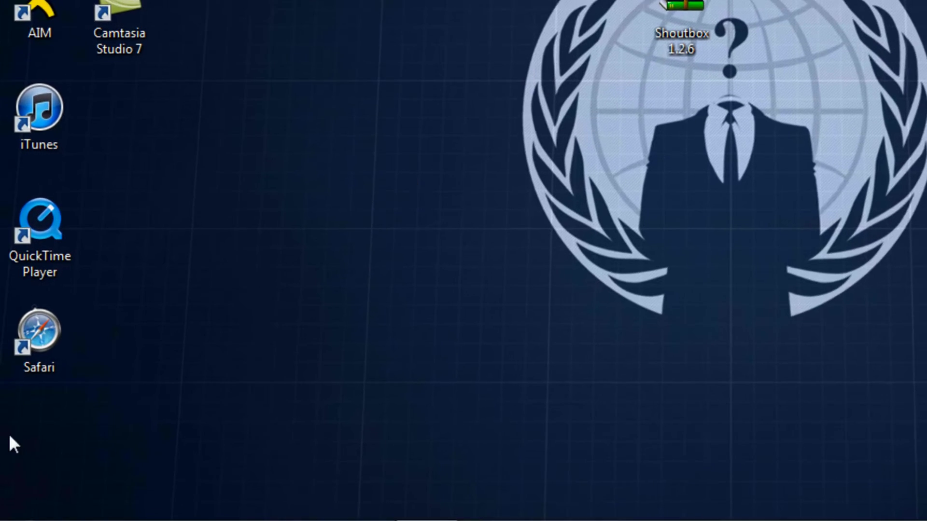
Launch FileZilla from the Start menu search.
left_click(20, 507)
type("file4")
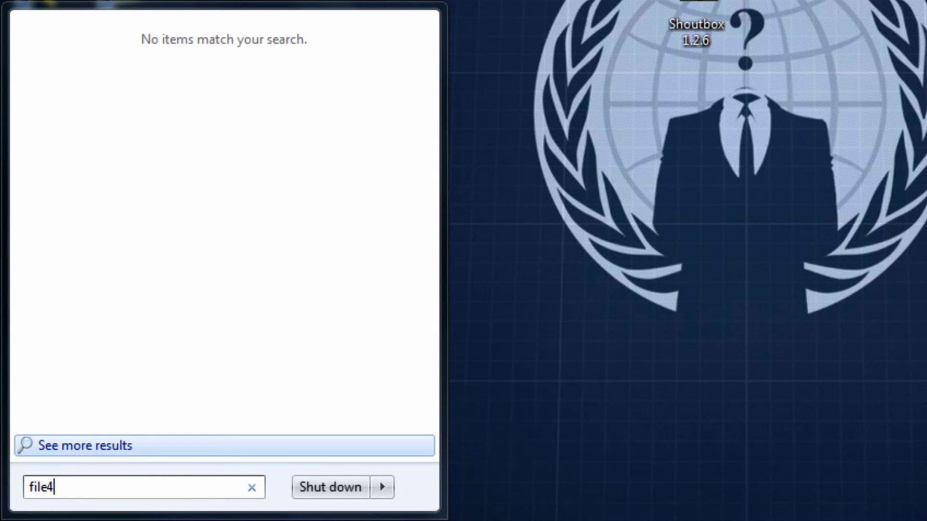
key("BackSpace")
key("Return")
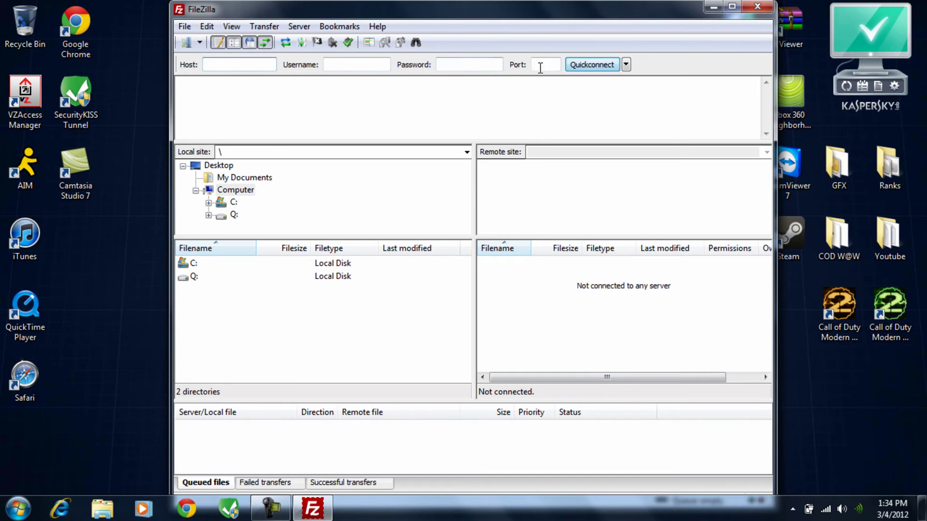
Connect to the saved forum hosting site from Site Manager and open public_html.
left_click(187, 43)
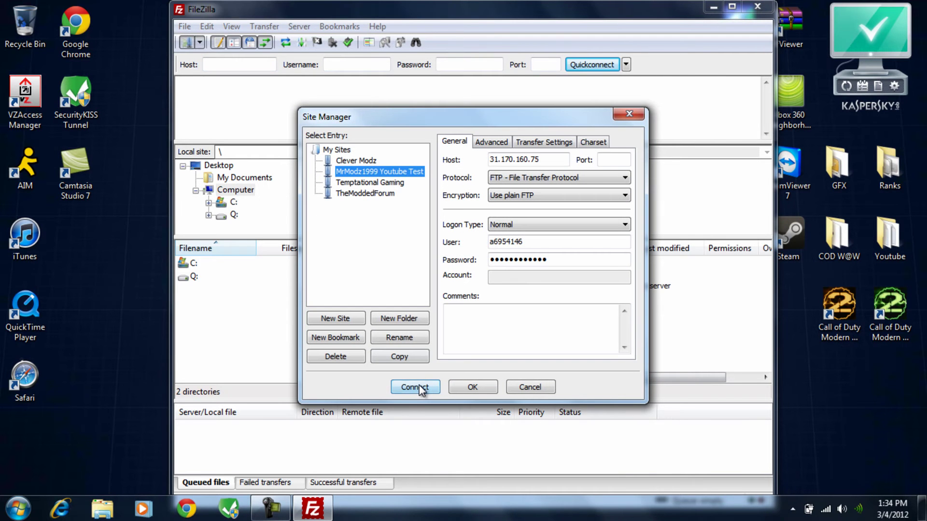
left_click(415, 387)
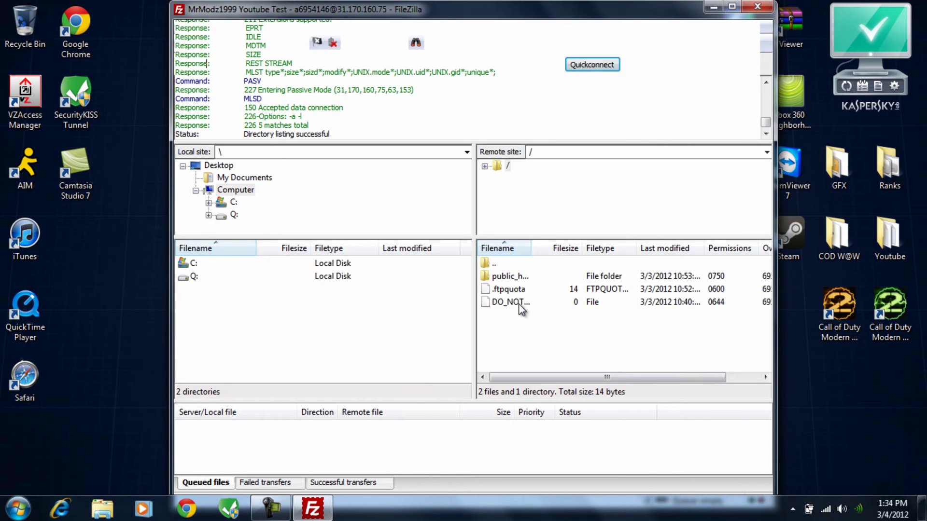
double_click(508, 277)
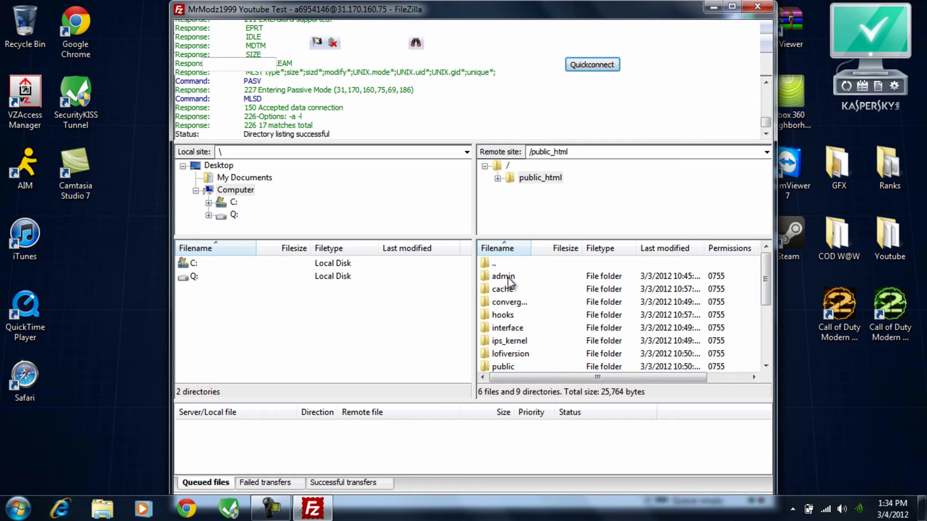
Open Shoutbox 1.2.6.rar, dismiss the licence reminder, and browse into Shoutbox 1.2.6\upload.
left_click(708, 11)
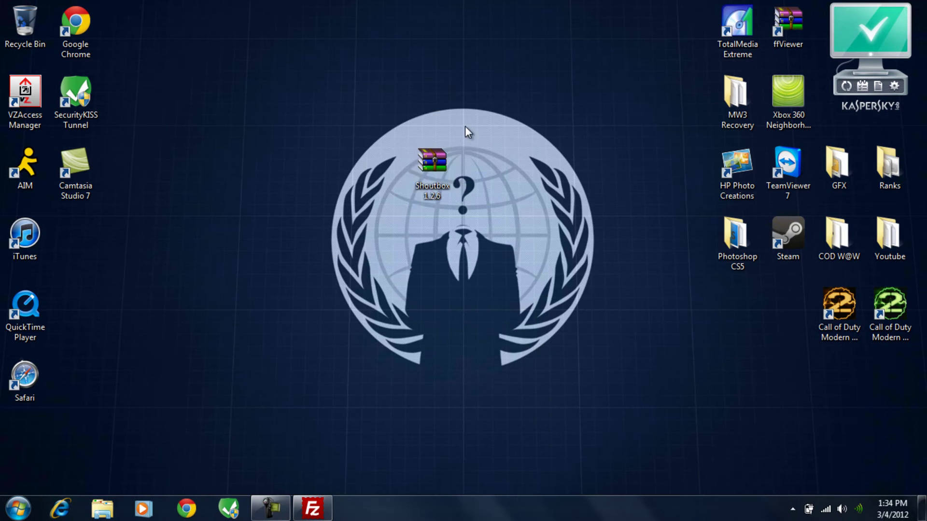
double_click(437, 189)
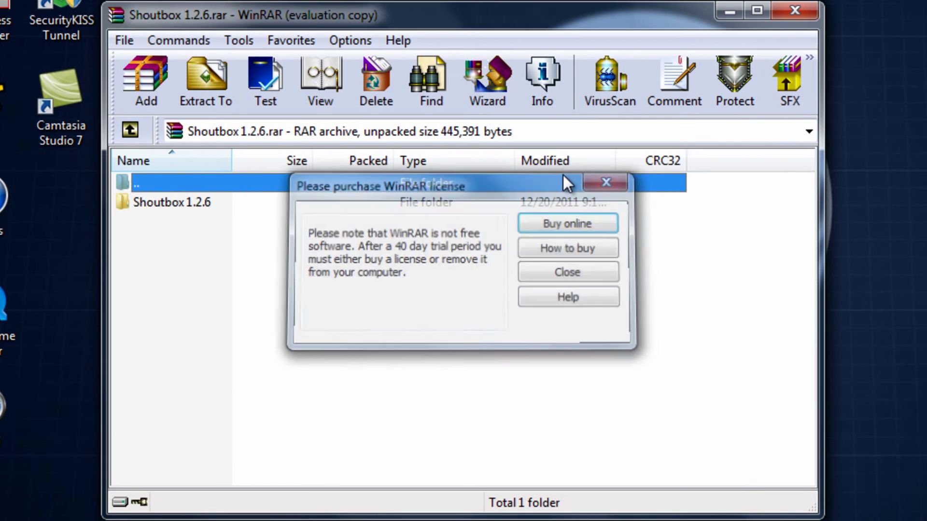
left_click(558, 193)
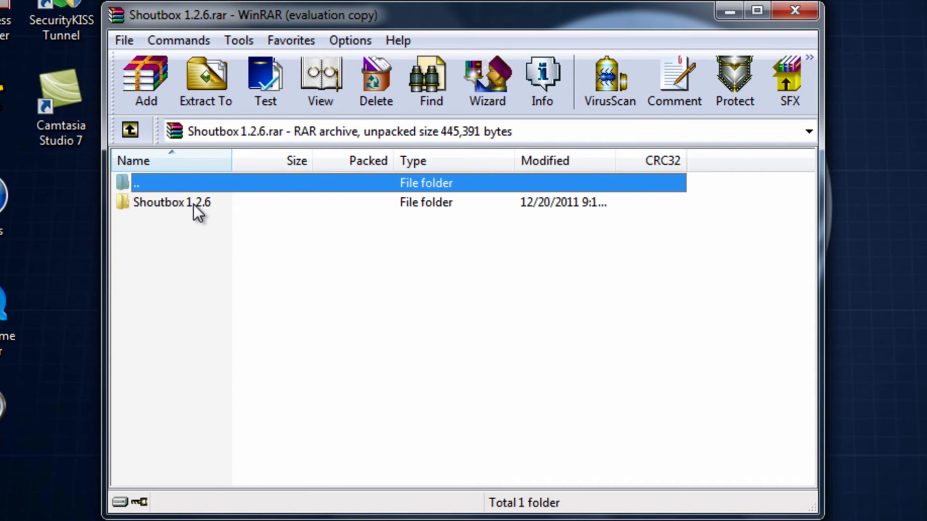
double_click(196, 204)
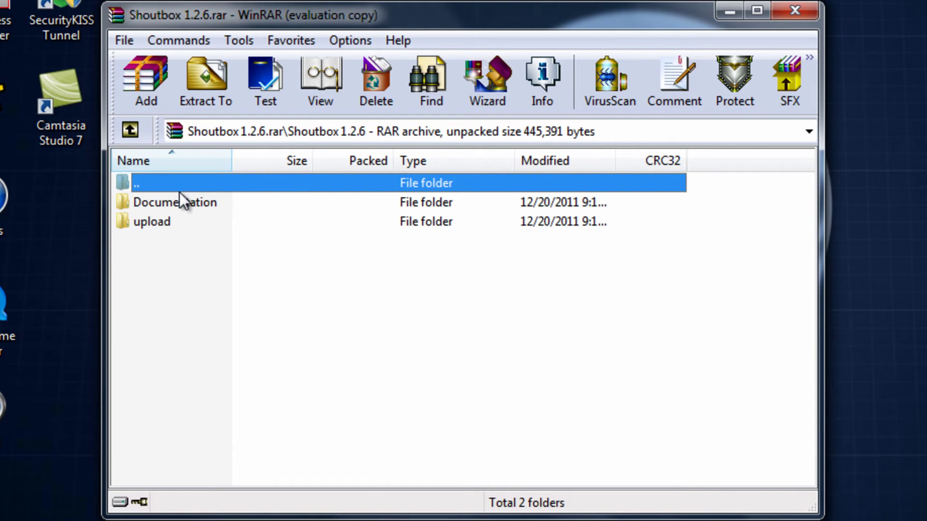
double_click(153, 221)
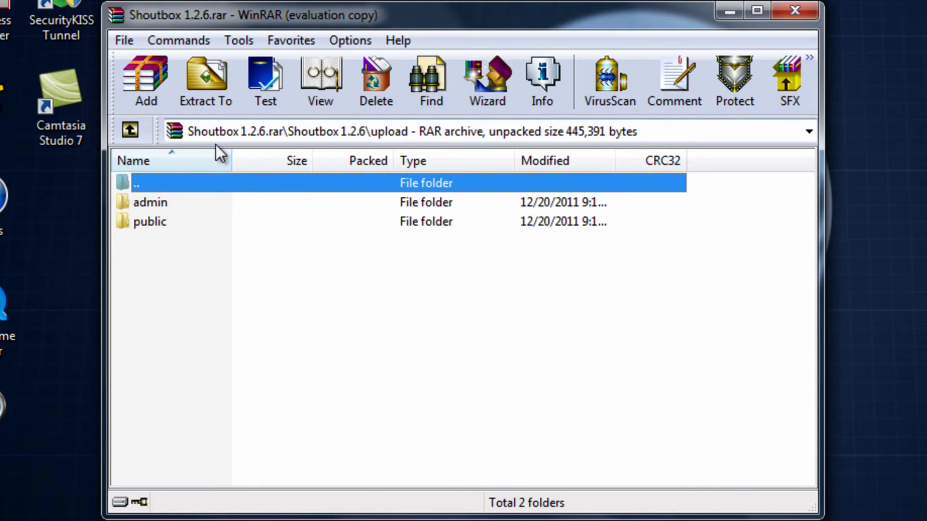
Open the admin folder on both the server and in the archive.
left_click(395, 512)
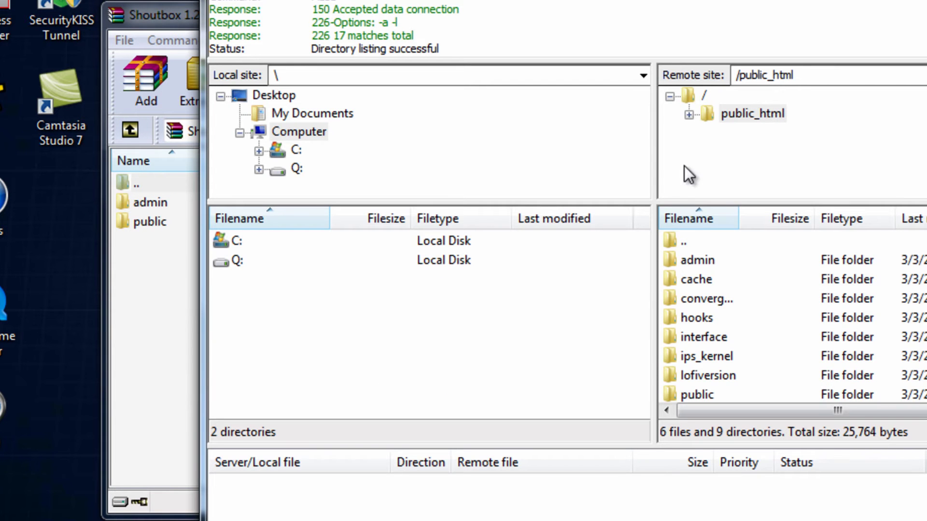
left_click(708, 260)
scroll(708, 260, "down", 1)
left_click(687, 381)
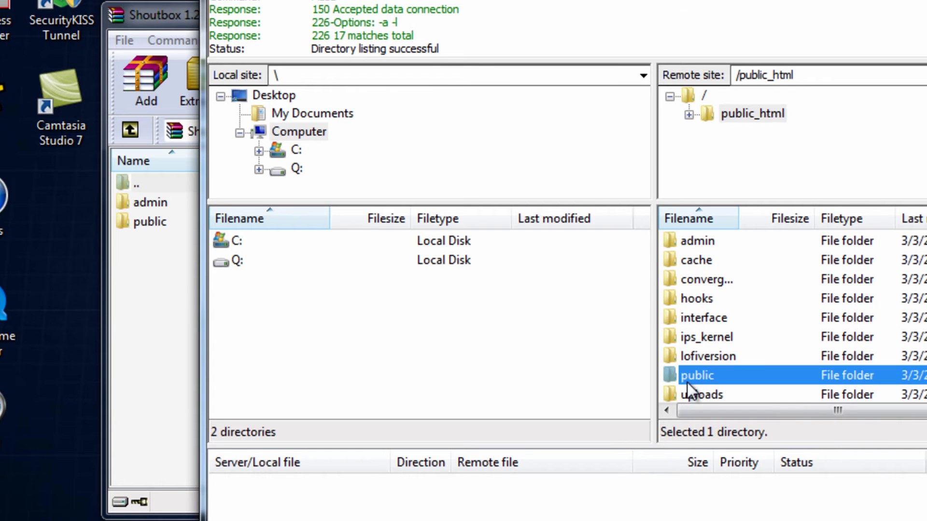
scroll(695, 343, "up", 1)
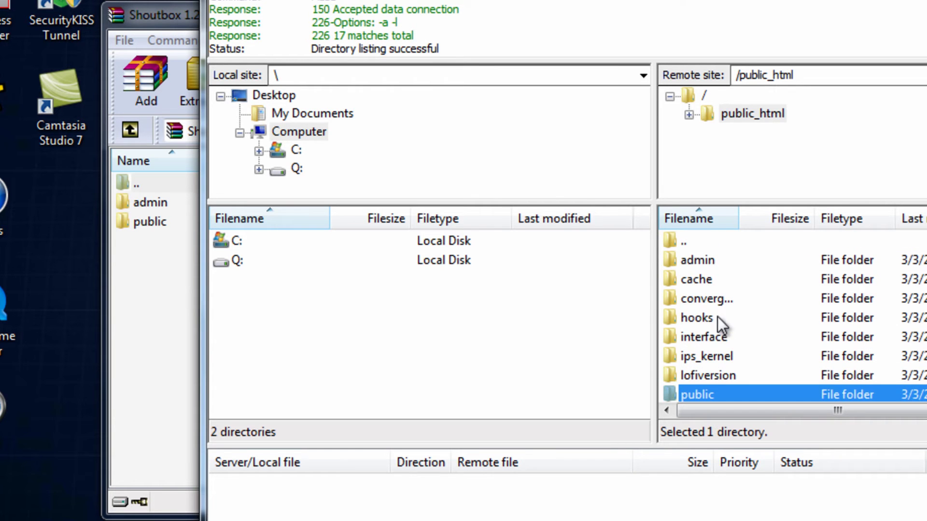
double_click(700, 260)
left_click(152, 204)
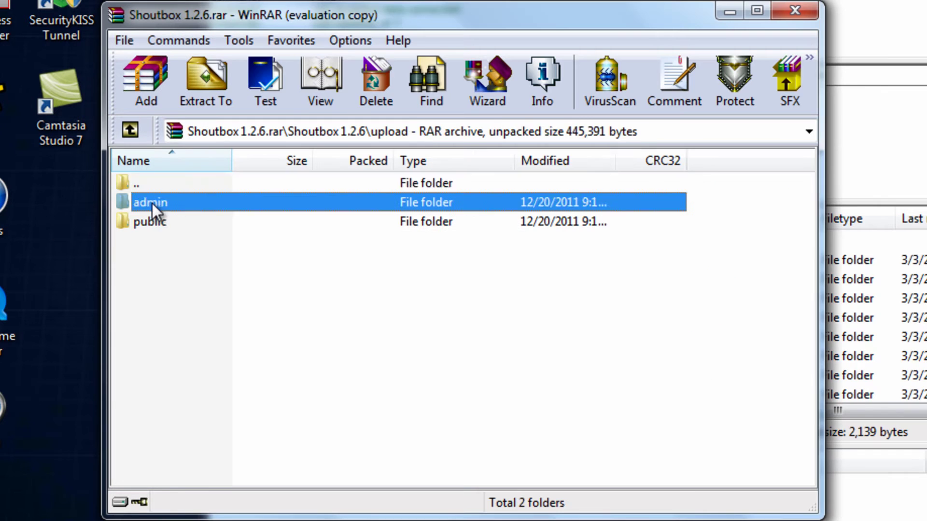
double_click(152, 203)
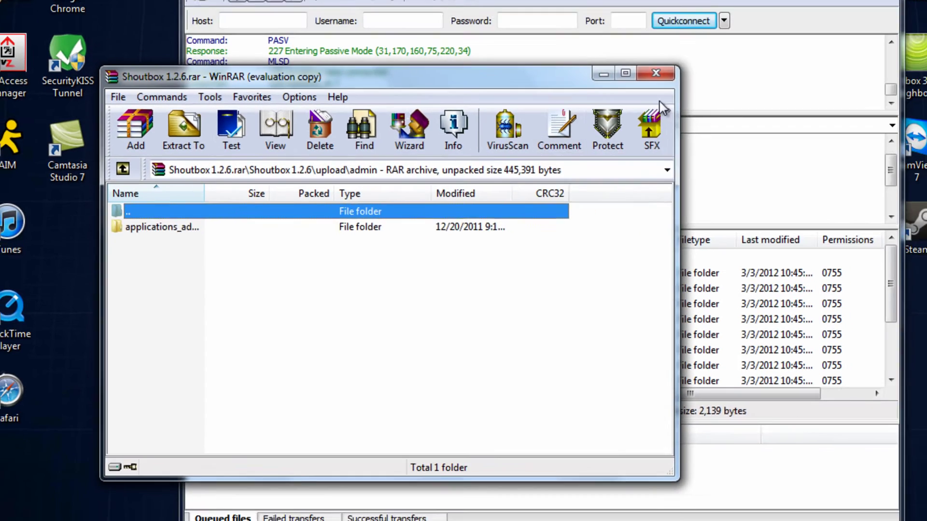
Browse both sides into applications_addon\other, then open shoutbox in the archive.
left_click(639, 279)
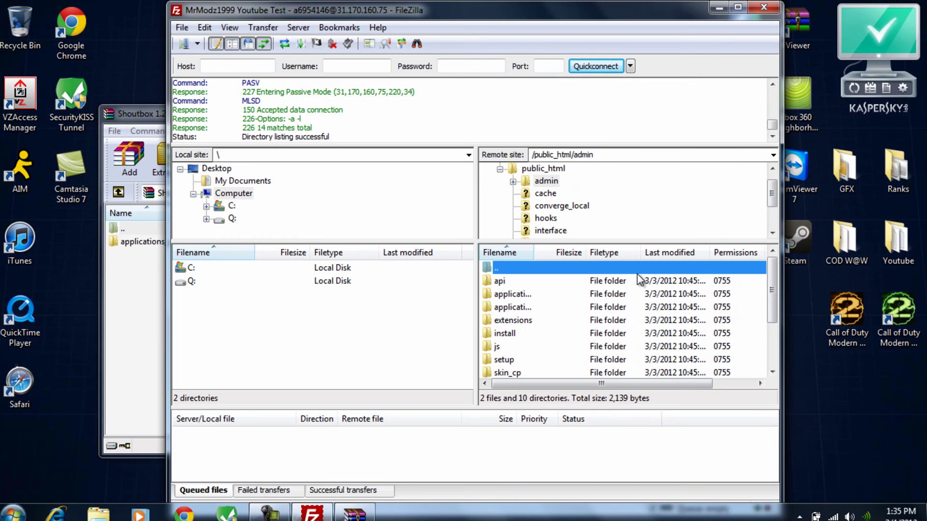
scroll(515, 320, "down", 1)
scroll(516, 318, "up", 1)
double_click(522, 307)
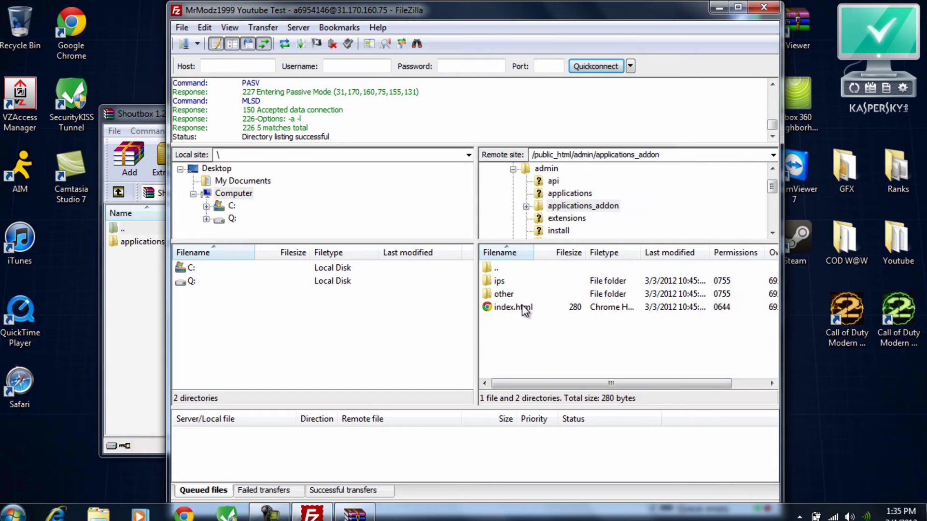
double_click(134, 243)
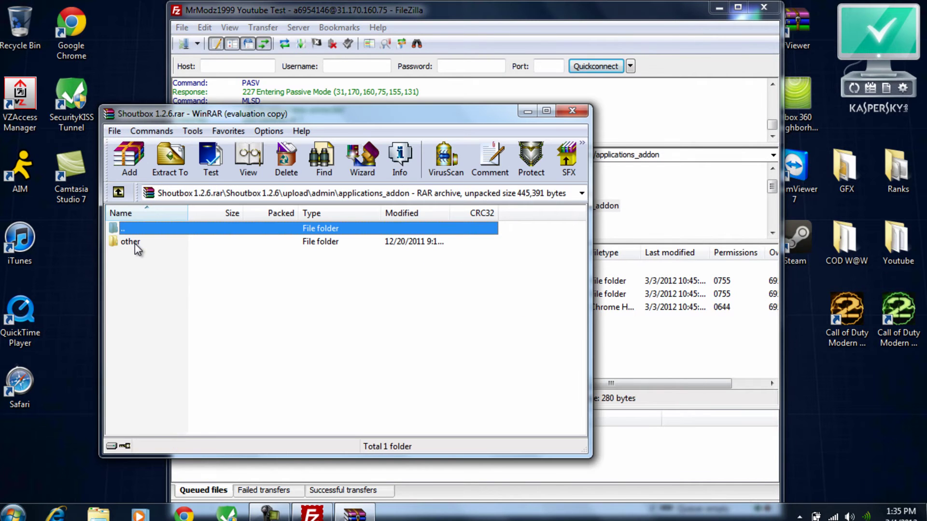
left_click(631, 294)
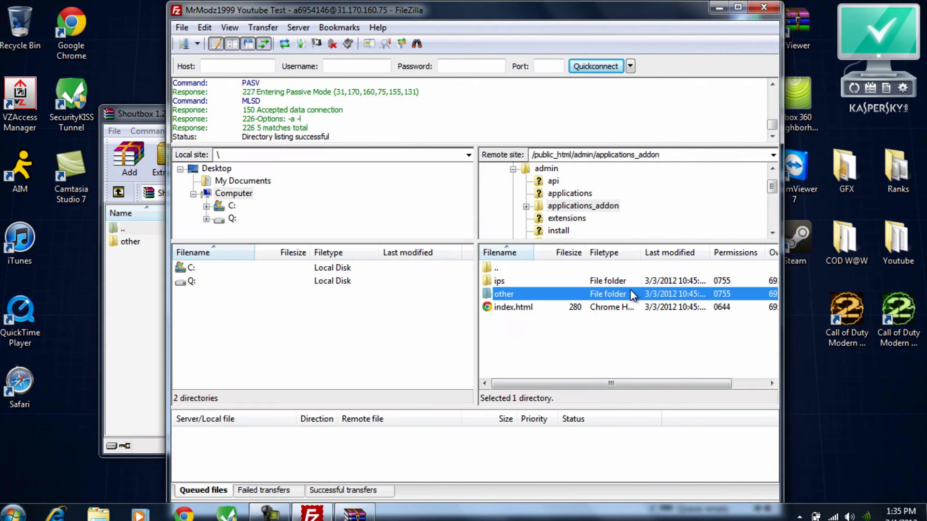
double_click(513, 297)
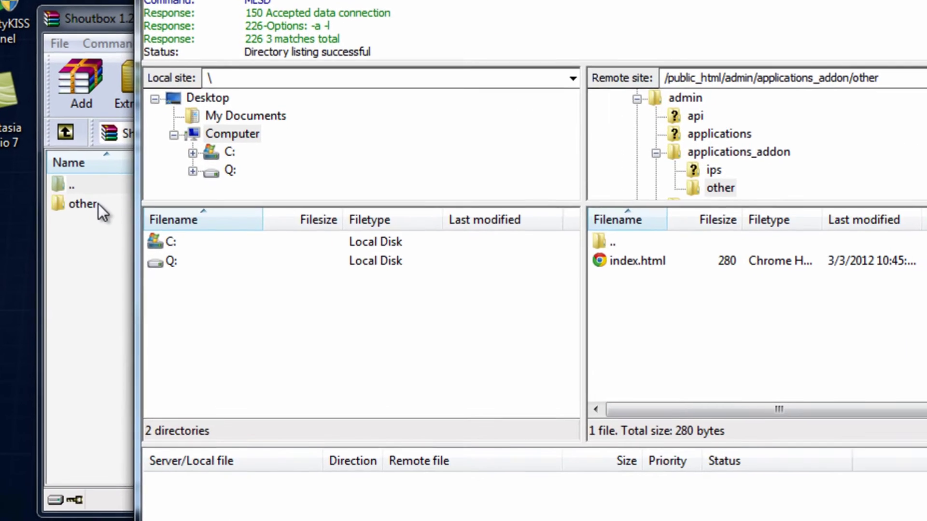
double_click(130, 241)
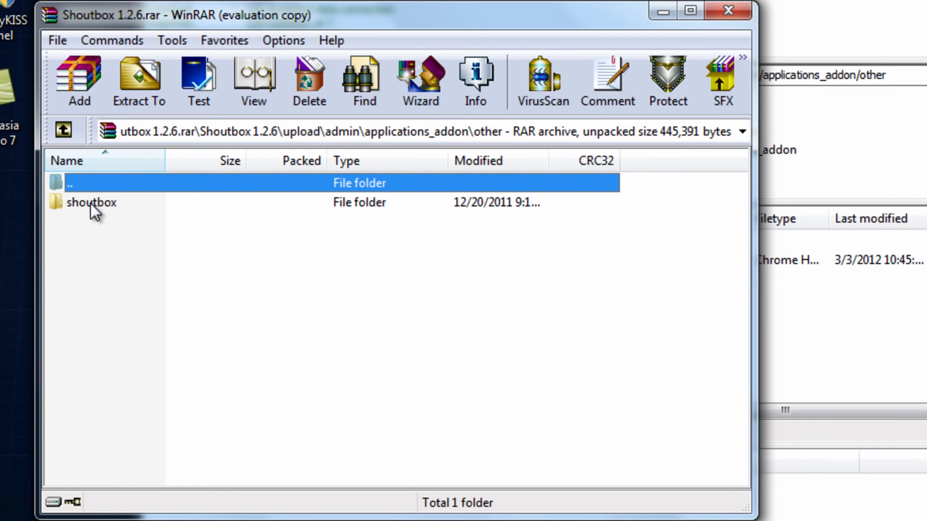
left_click(856, 319)
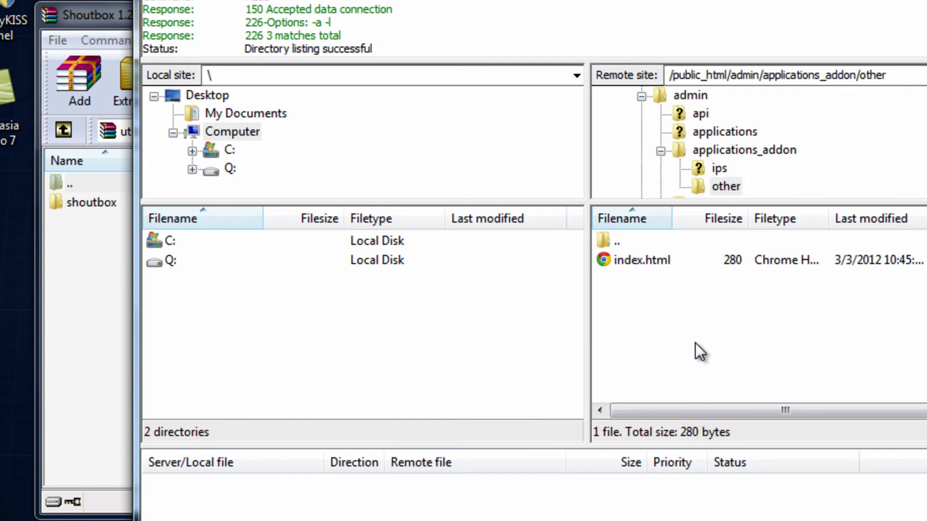
double_click(92, 203)
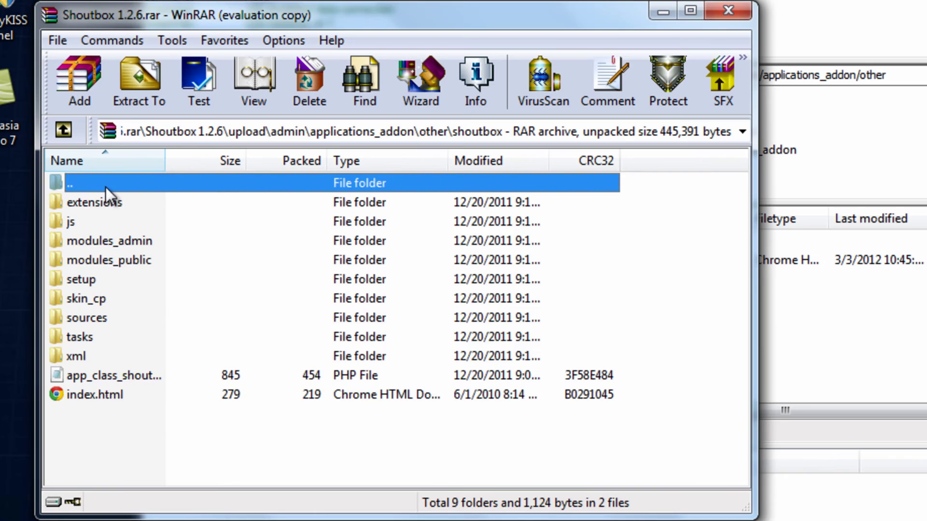
Upload the archive's shoutbox folder into the server's other folder, then return the archive to upload.
double_click(105, 187)
left_click_drag(88, 203, 840, 331)
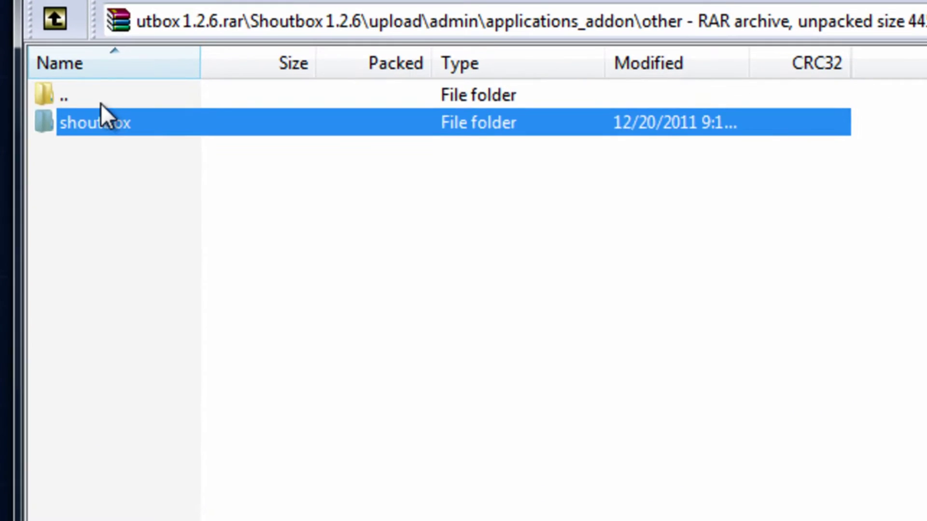
double_click(90, 184)
double_click(91, 183)
double_click(94, 97)
left_click(94, 96)
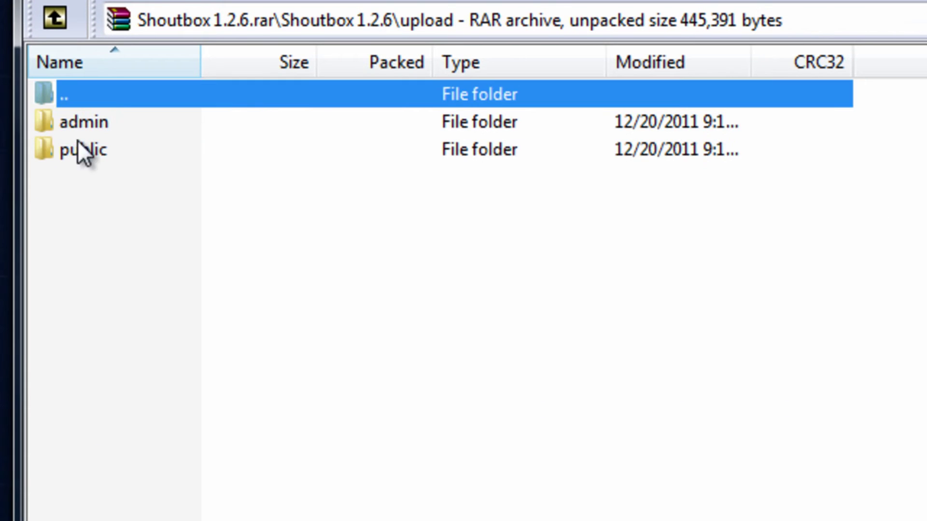
left_click(84, 154)
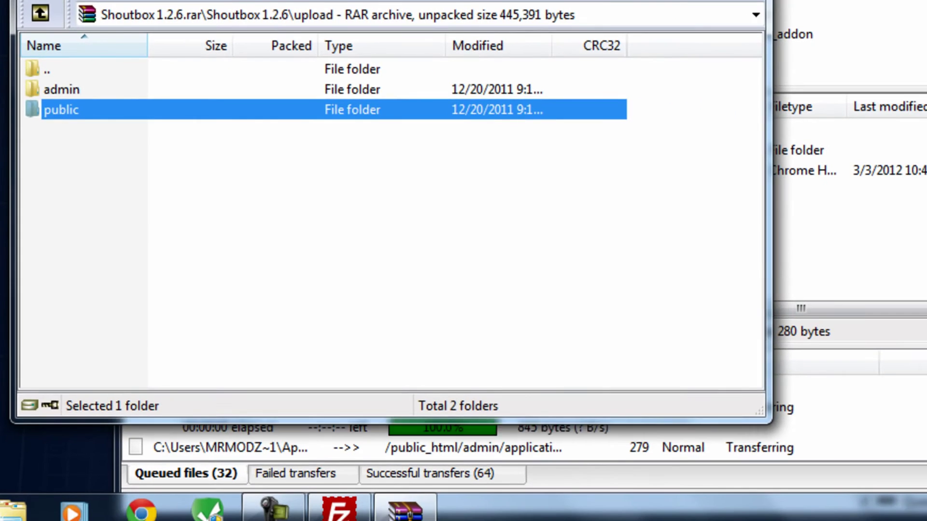
key("alt+Tab")
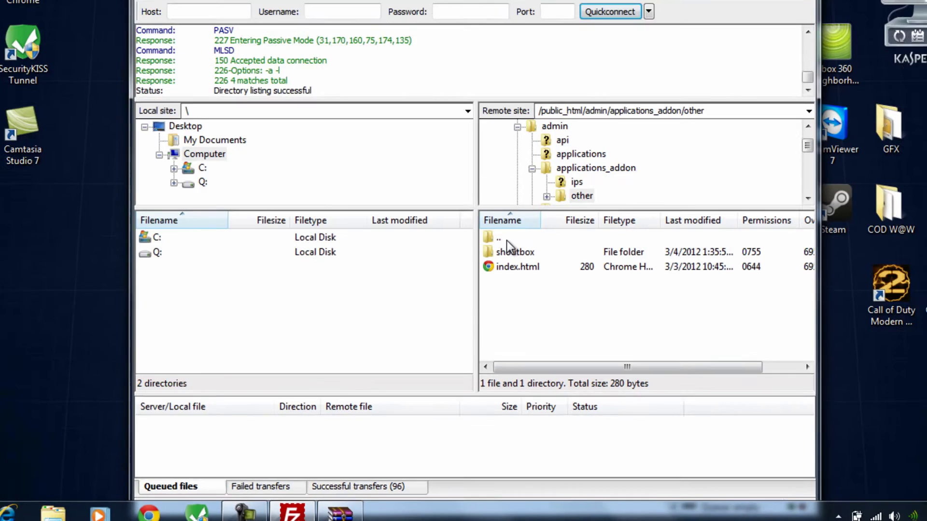
Move the server to /public_html/public and the archive to upload\public\js.
double_click(495, 268)
double_click(495, 268)
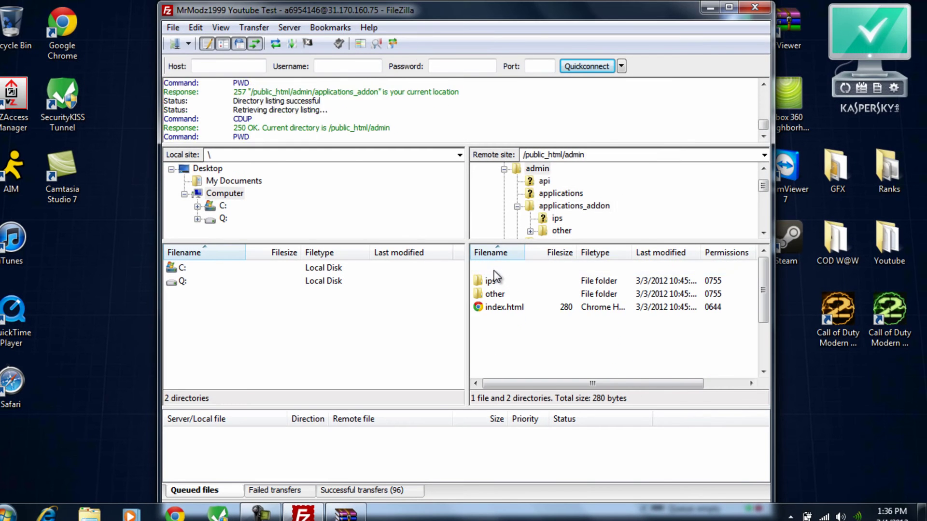
double_click(494, 270)
scroll(520, 355, "down", 3)
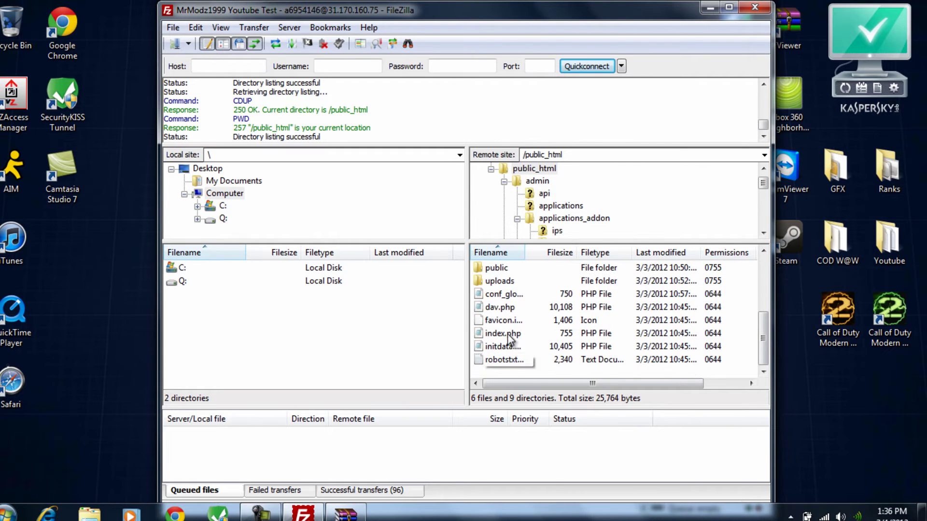
scroll(508, 336, "up", 1)
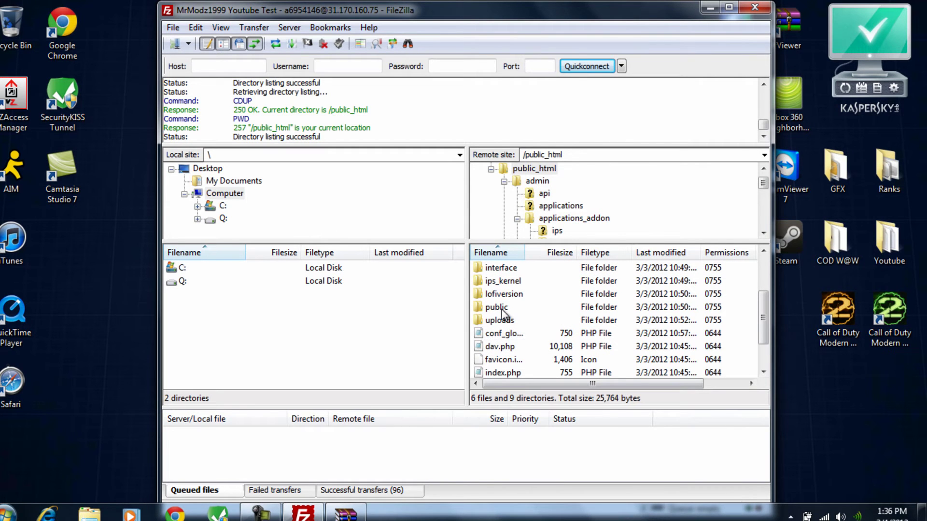
double_click(497, 307)
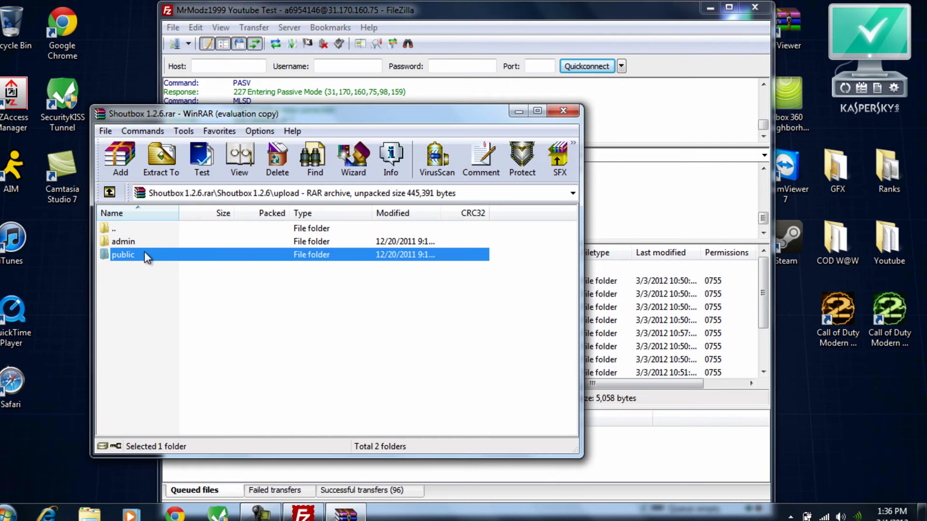
double_click(123, 255)
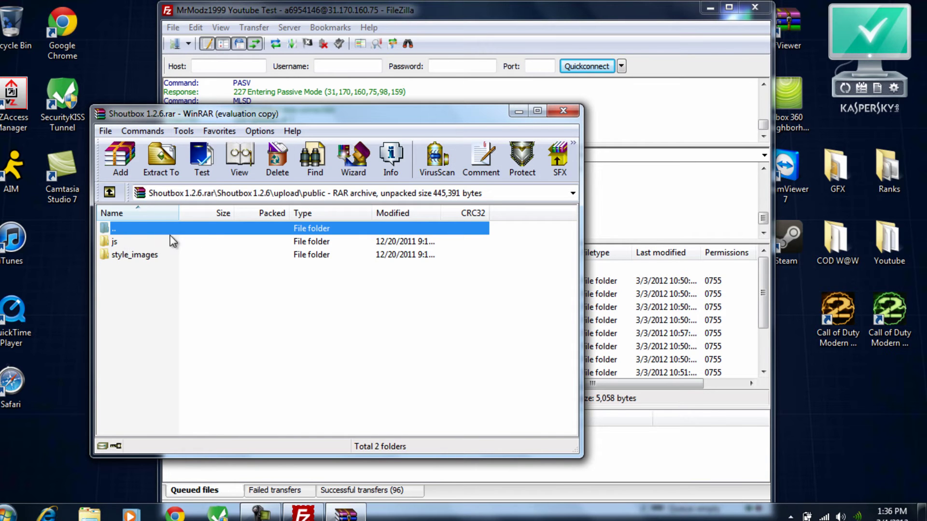
double_click(121, 244)
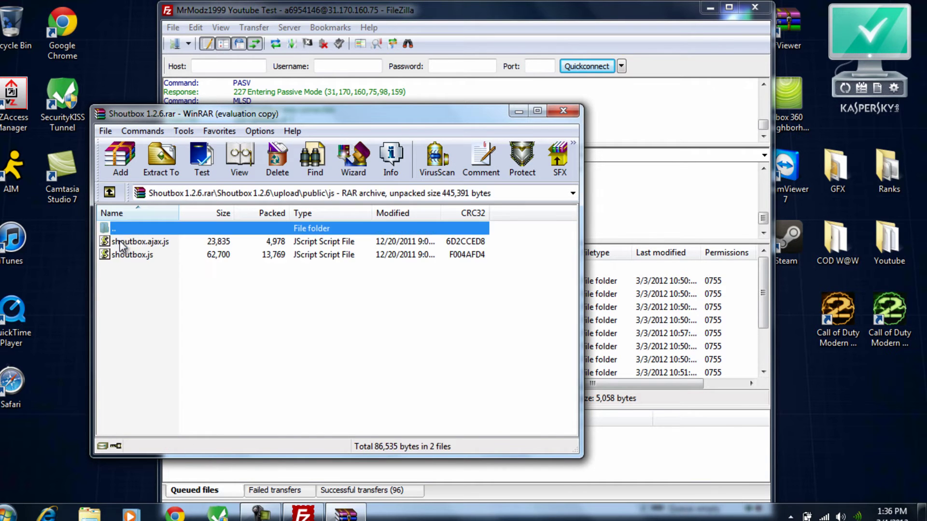
Upload shoutbox.ajax.js and shoutbox.js into the server's public/js folder.
left_click(520, 113)
scroll(530, 304, "down", 1)
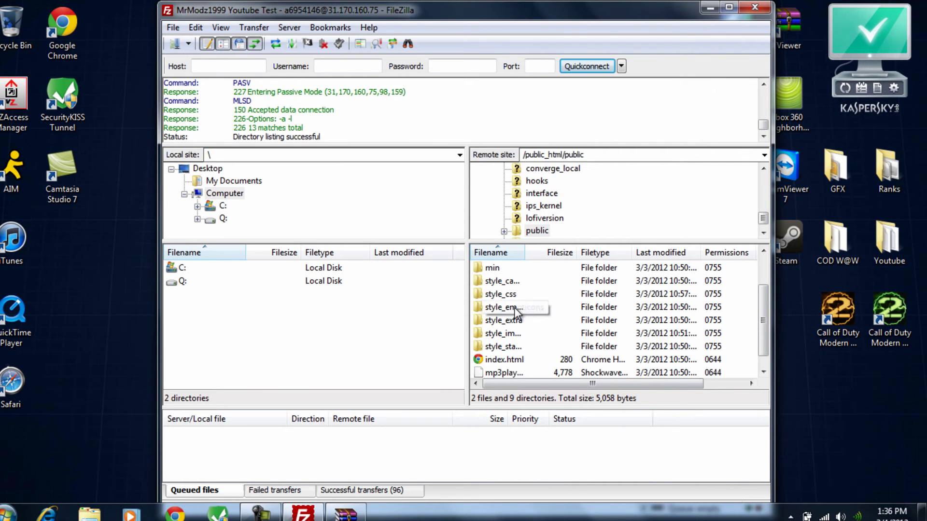
scroll(514, 308, "up", 1)
double_click(497, 294)
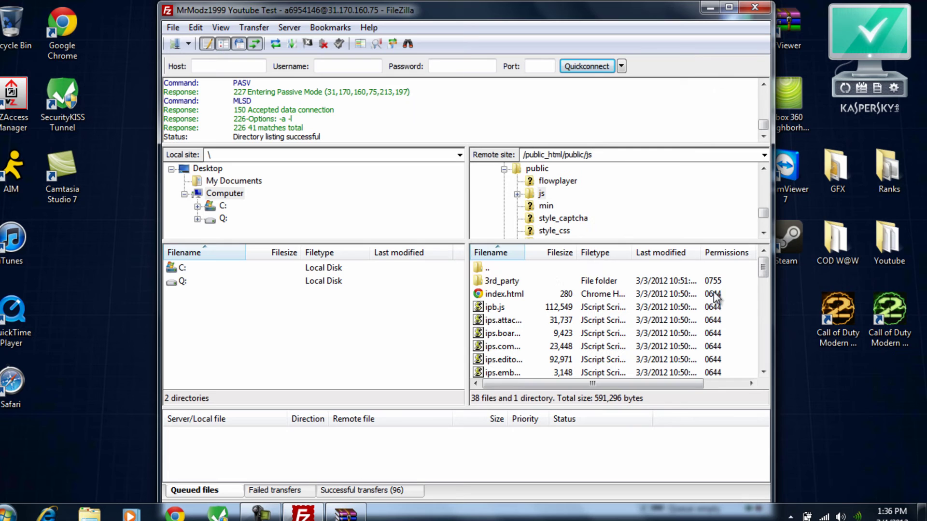
left_click(346, 513)
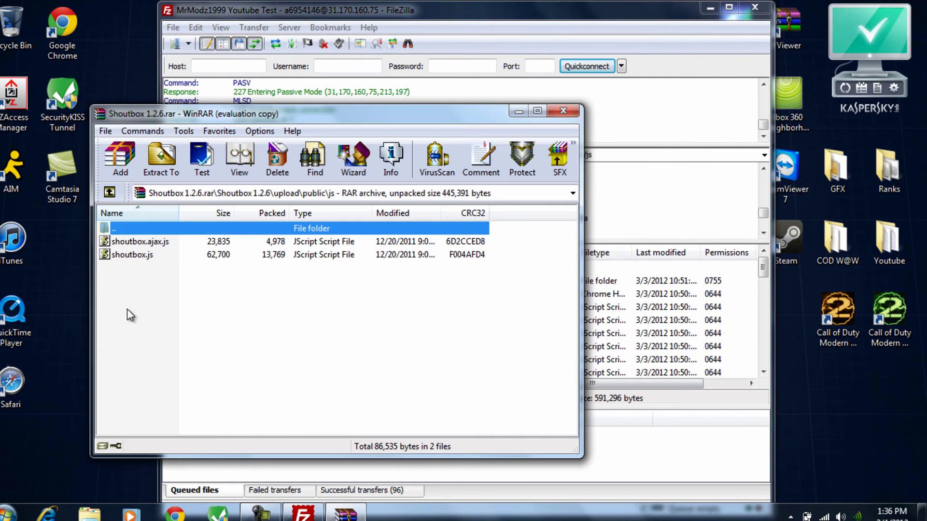
left_click_drag(127, 310, 651, 366)
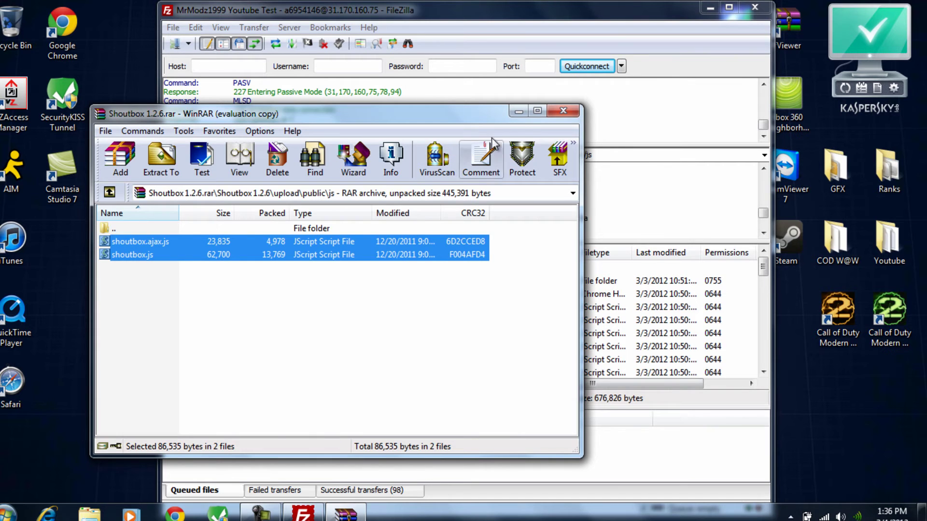
Open style_images in the archive and browse the server to public/style_images/master.
double_click(167, 230)
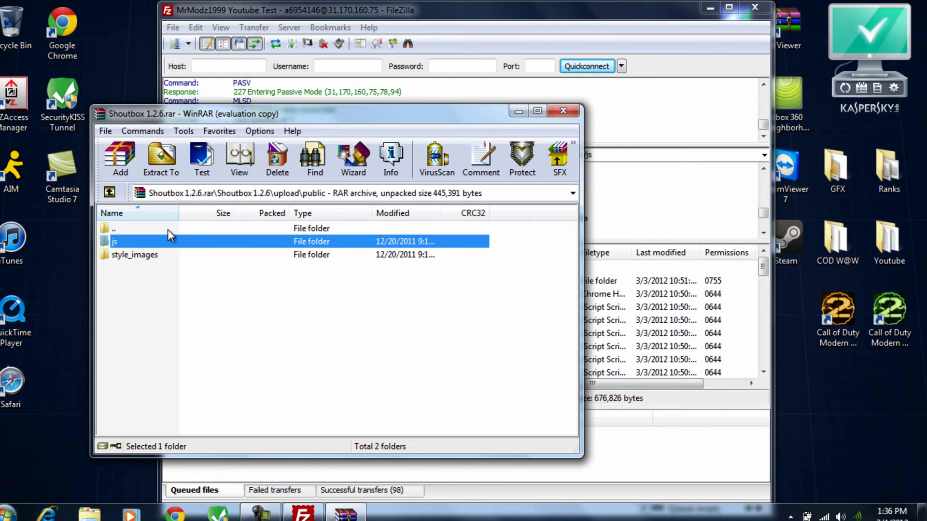
double_click(141, 257)
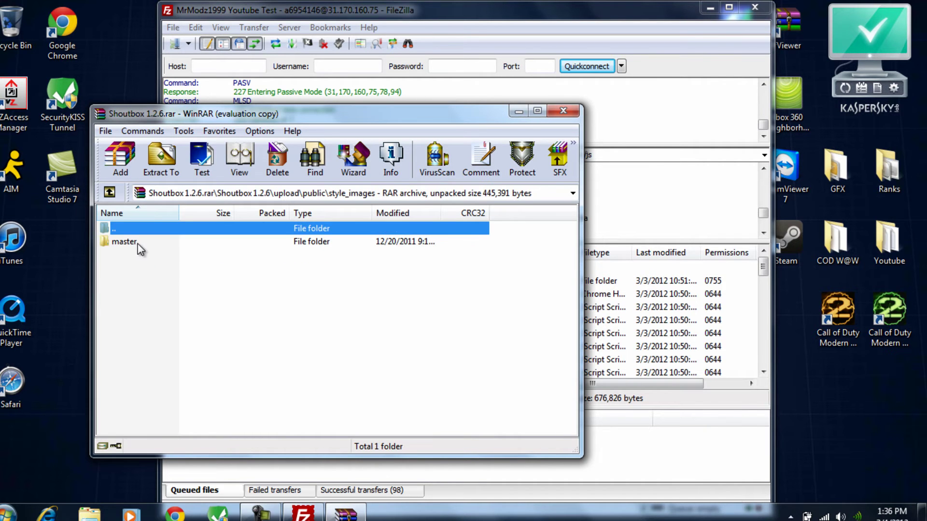
left_click(514, 113)
double_click(502, 268)
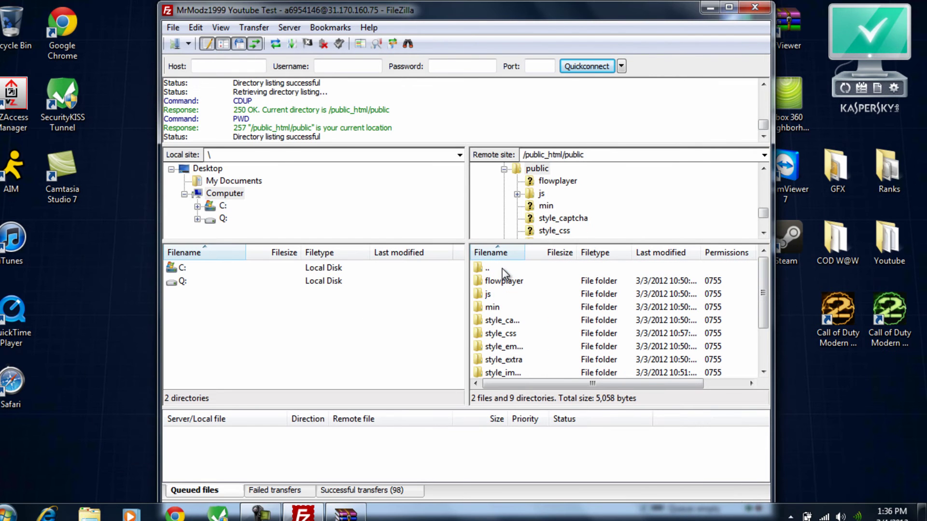
scroll(510, 297, "down", 1)
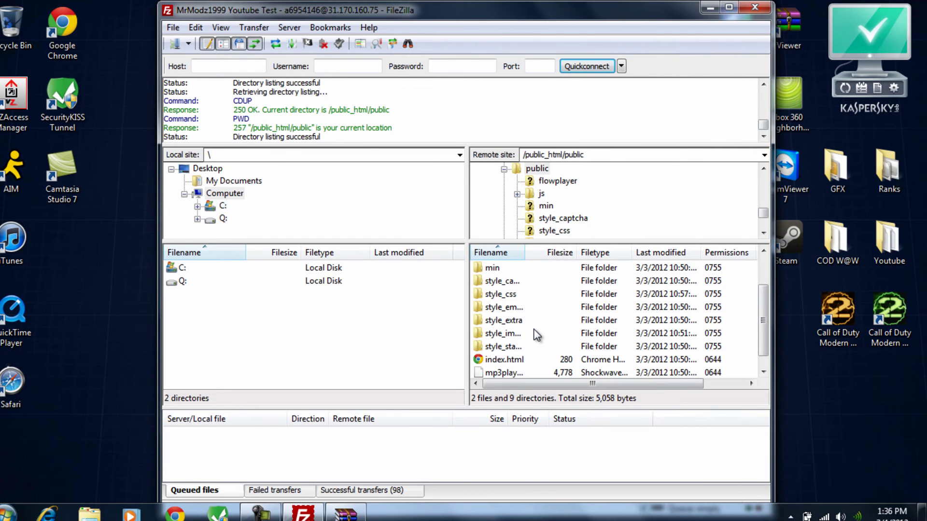
double_click(508, 337)
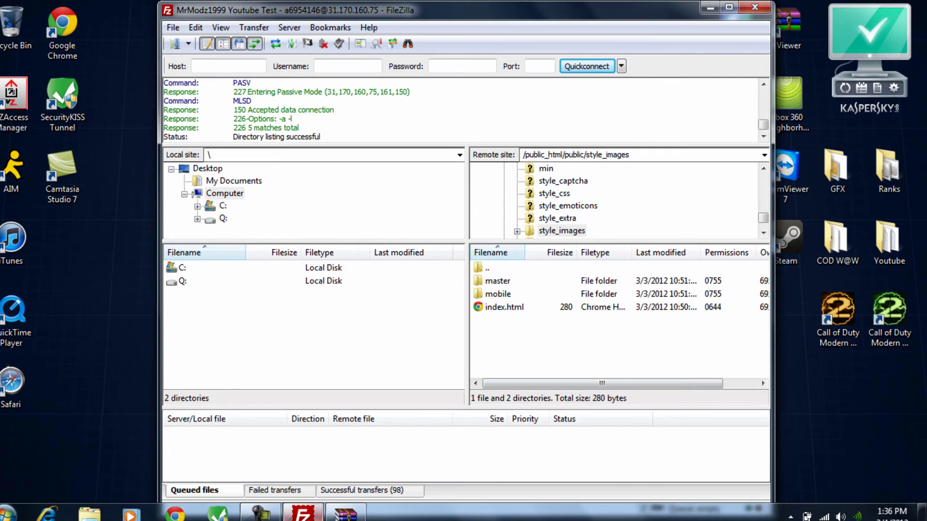
left_click(346, 513)
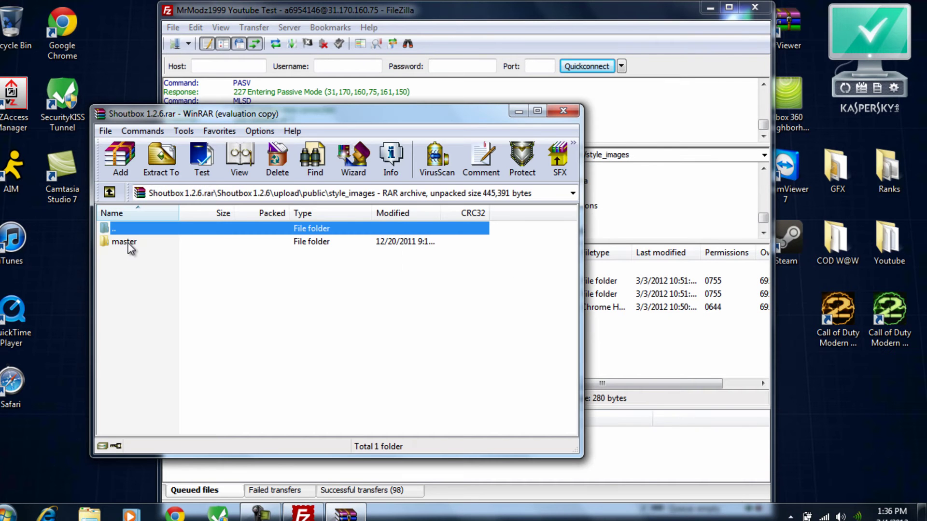
left_click(519, 111)
left_click(501, 282)
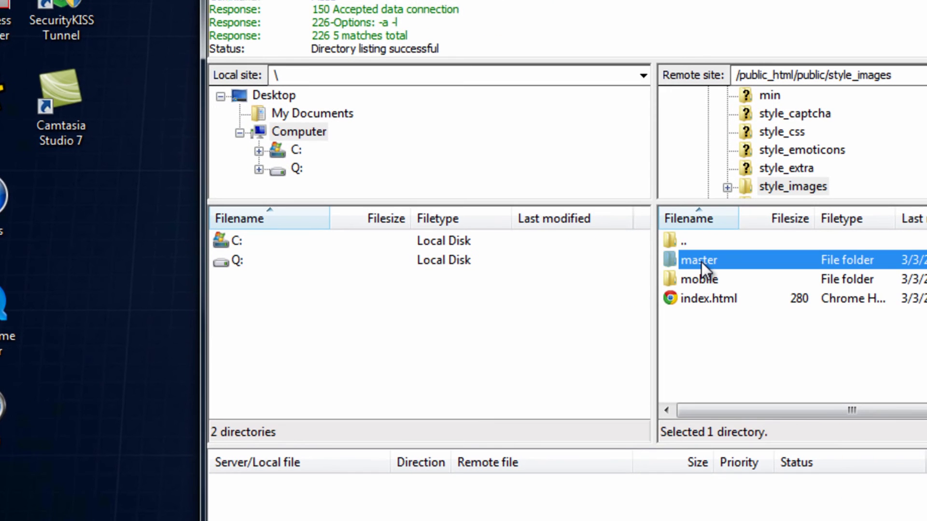
double_click(701, 262)
Navigate the archive into style_images\master\shoutbox.
key("alt+Tab")
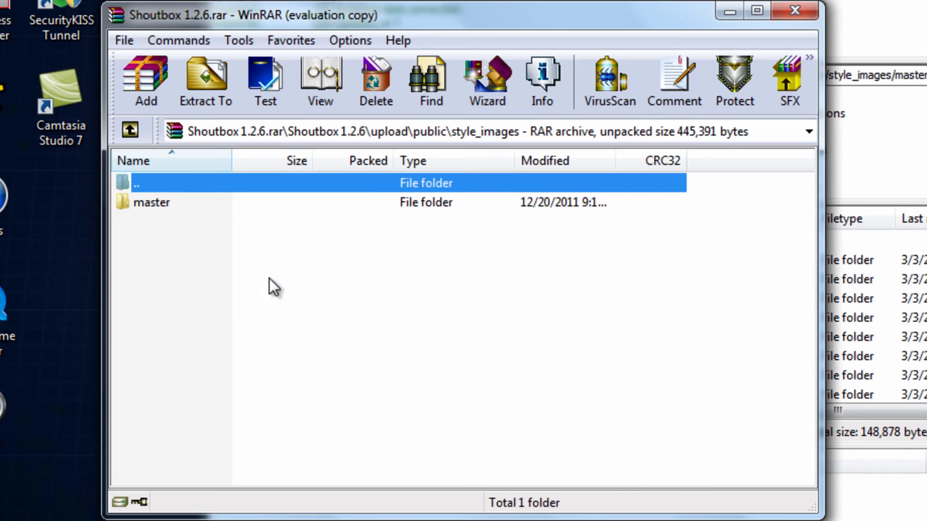
double_click(151, 201)
double_click(181, 203)
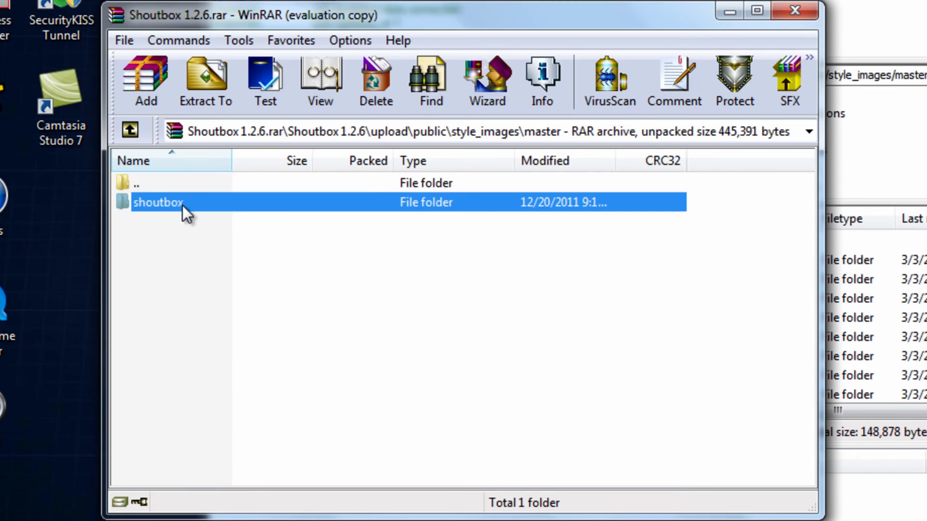
double_click(183, 189)
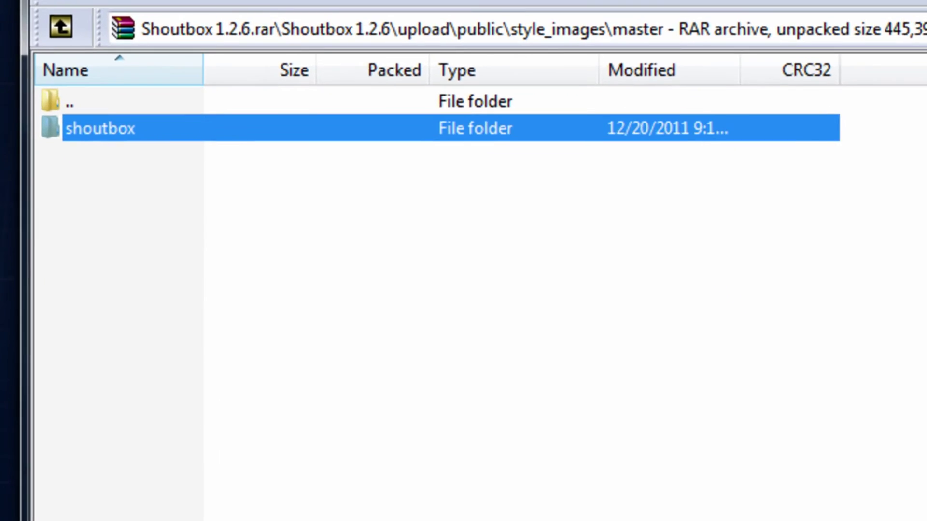
key("alt+Tab")
double_click(62, 118)
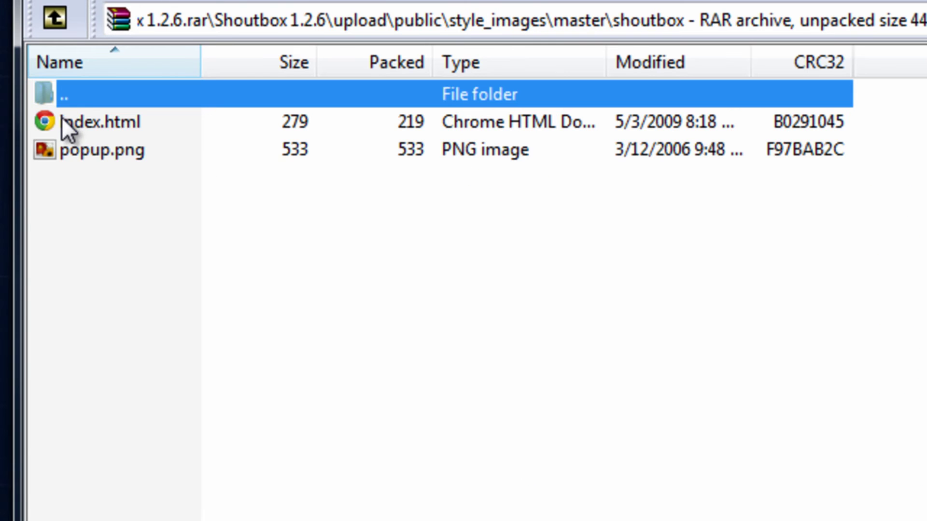
double_click(93, 94)
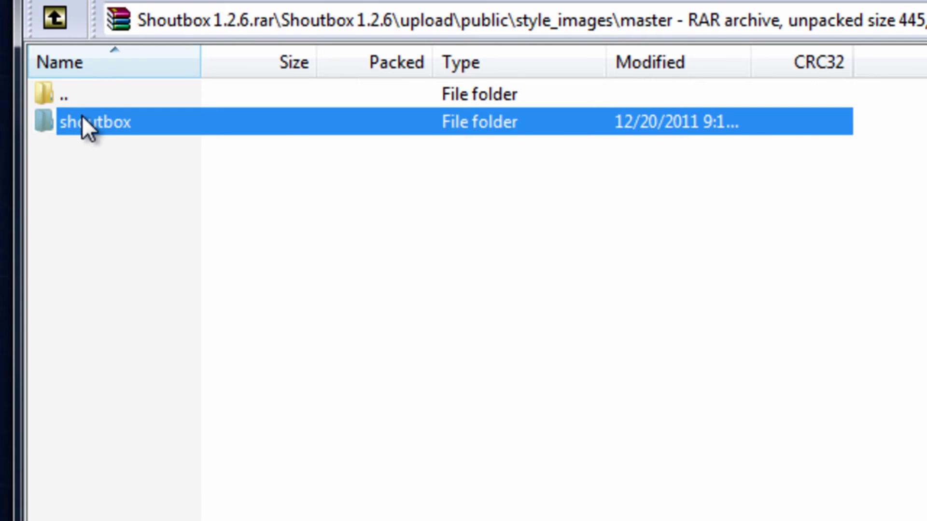
double_click(92, 123)
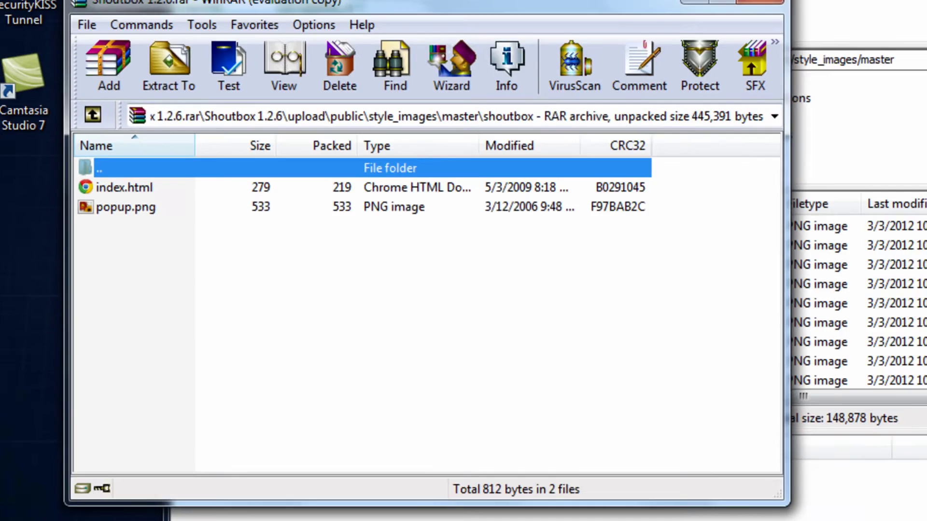
Upload popup.png into the server's style_images/master folder and close WinRAR.
left_click(766, 283)
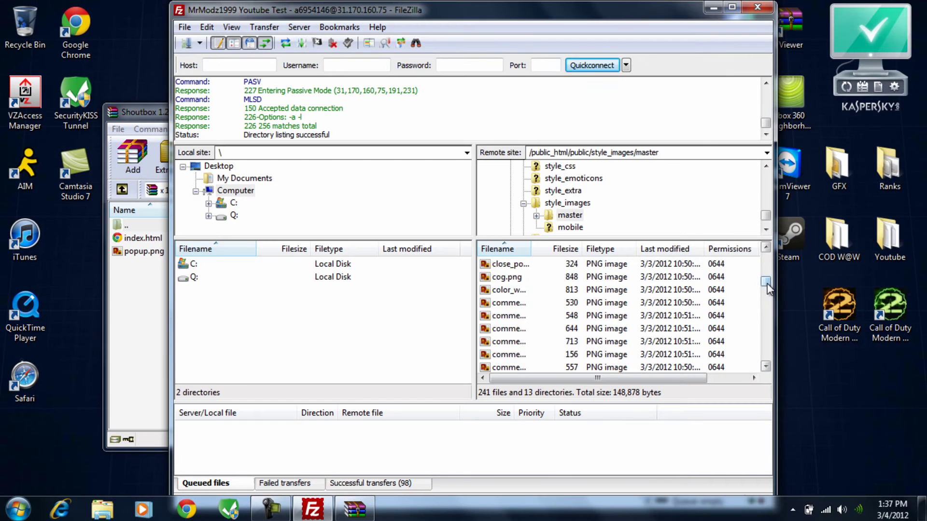
left_click_drag(766, 283, 774, 379)
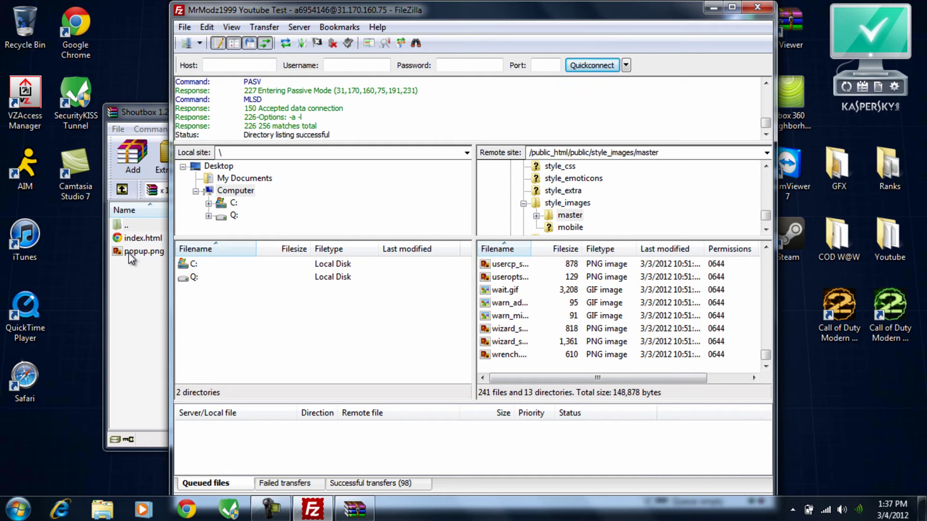
left_click_drag(128, 253, 598, 364)
left_click_drag(630, 322, 630, 323)
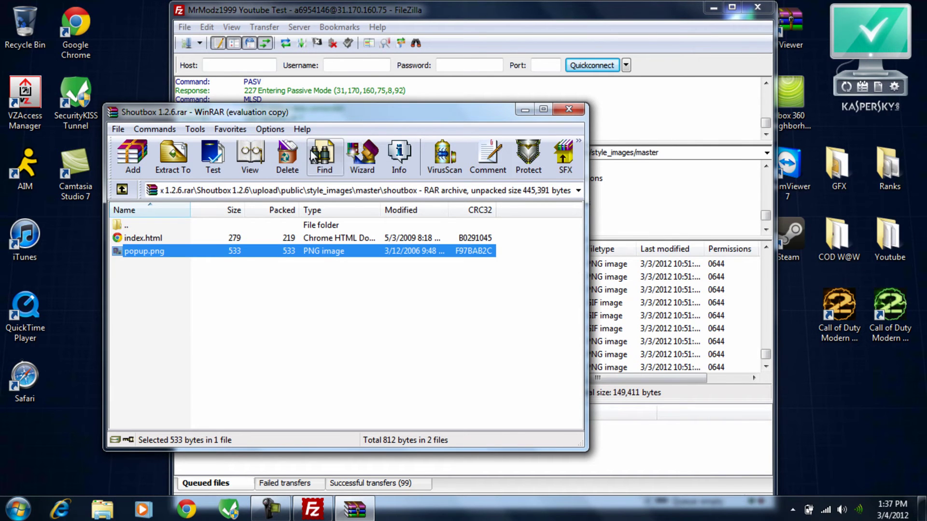
left_click(569, 110)
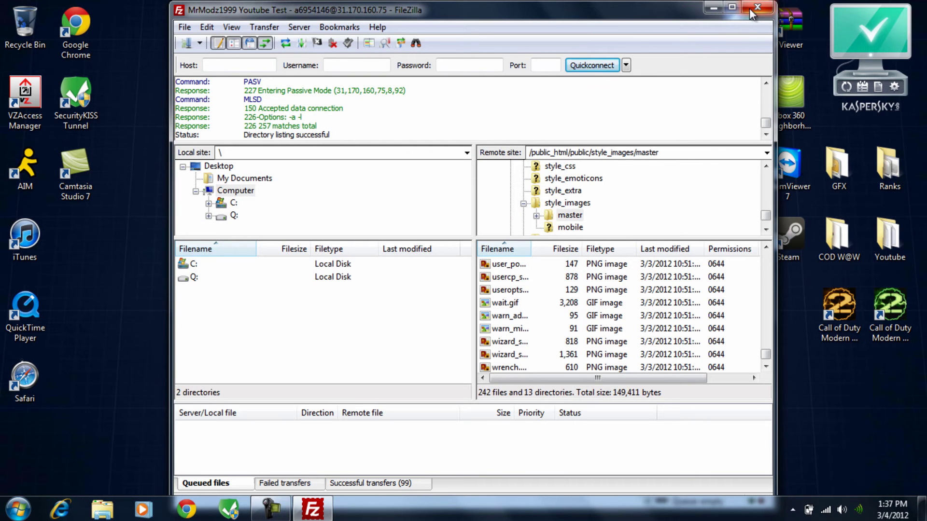
Close FileZilla and load the 000webhost.com home page in the browser.
left_click(749, 7)
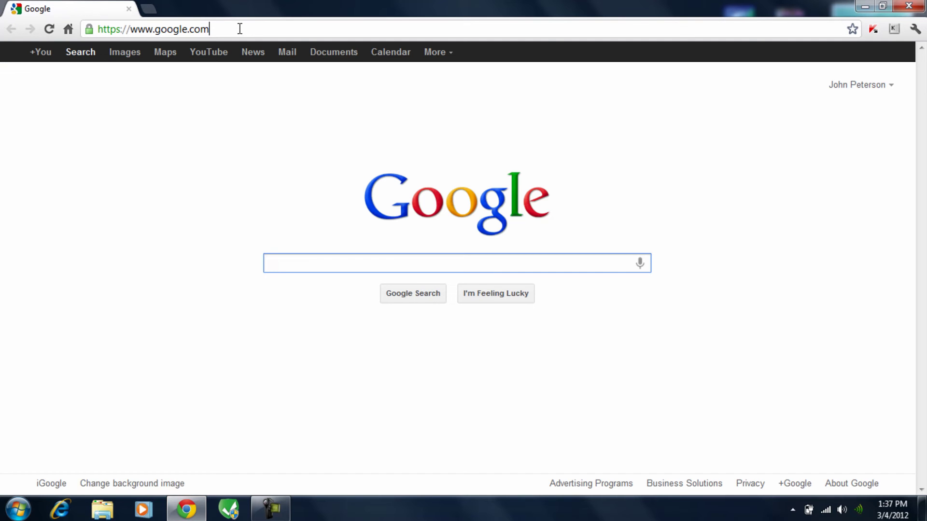
triple_click(240, 29)
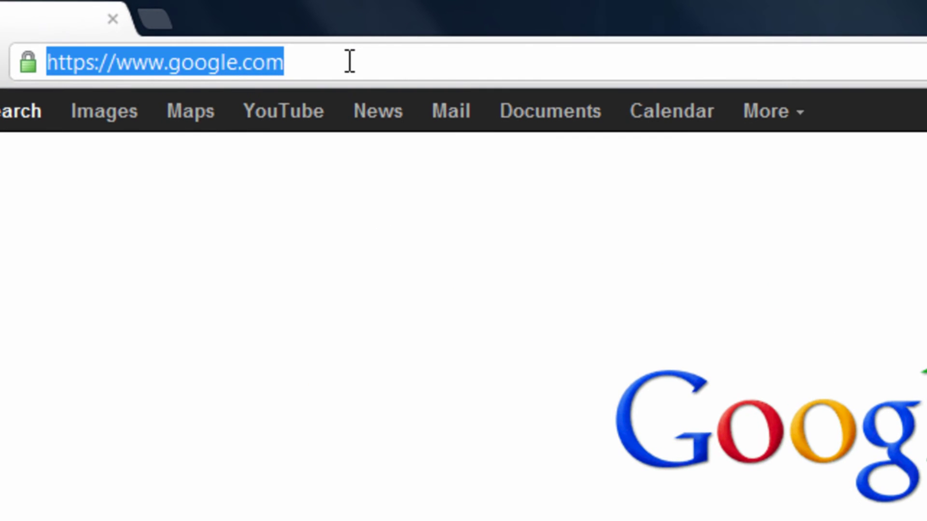
type("mrmodz1999t")
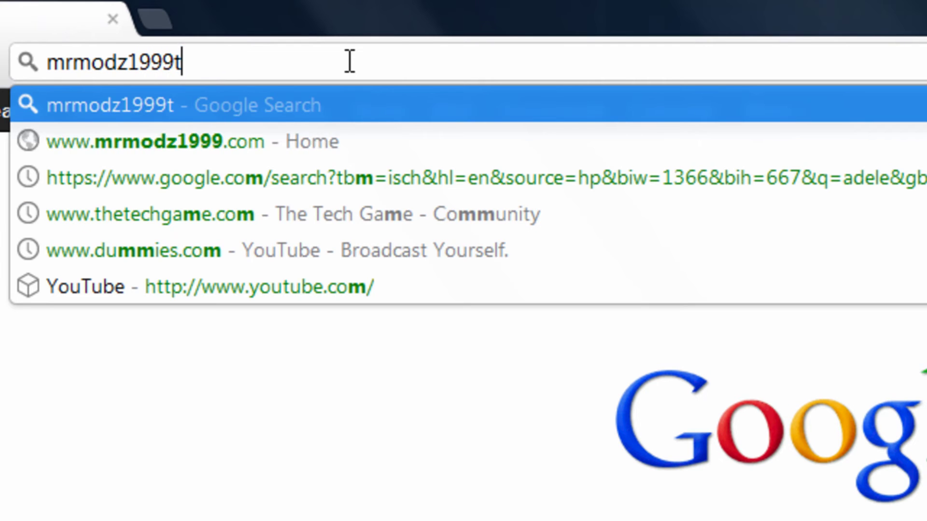
key("BackSpace")
key("BackSpace")
key("BackSpace")
key("BackSpace")
key("BackSpace")
key("BackSpace")
key("BackSpace")
key("BackSpace")
key("BackSpace")
key("BackSpace")
key("BackSpace")
type("0")
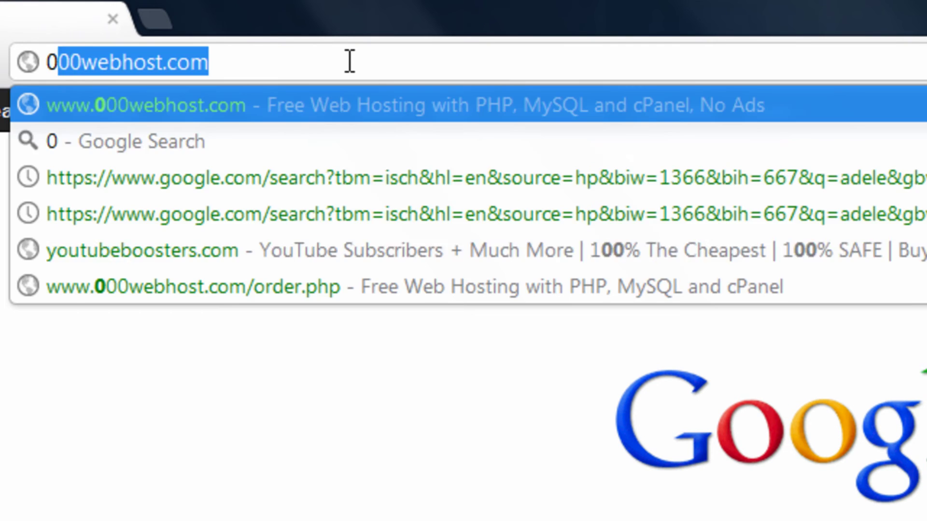
type("00")
key("Return")
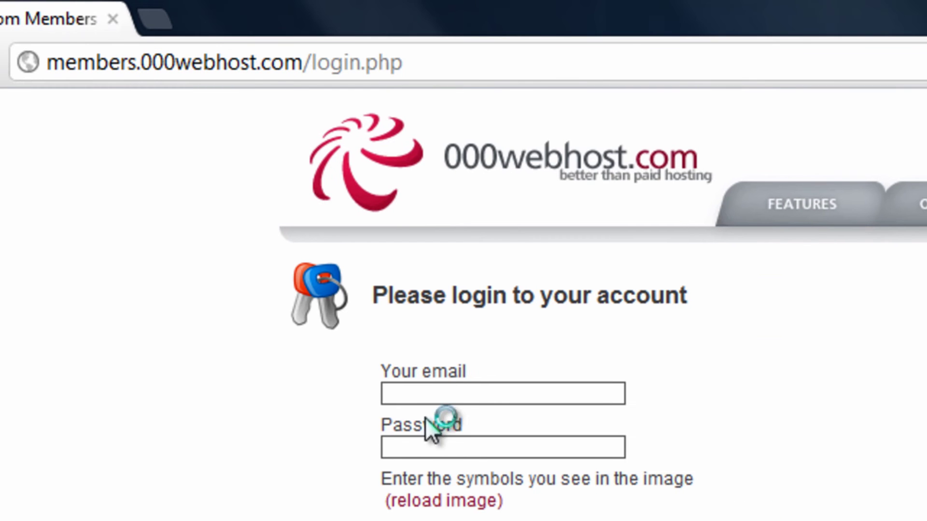
Enter the saved account e-mail and the password on the members login, then reach the captcha.
left_click(439, 397)
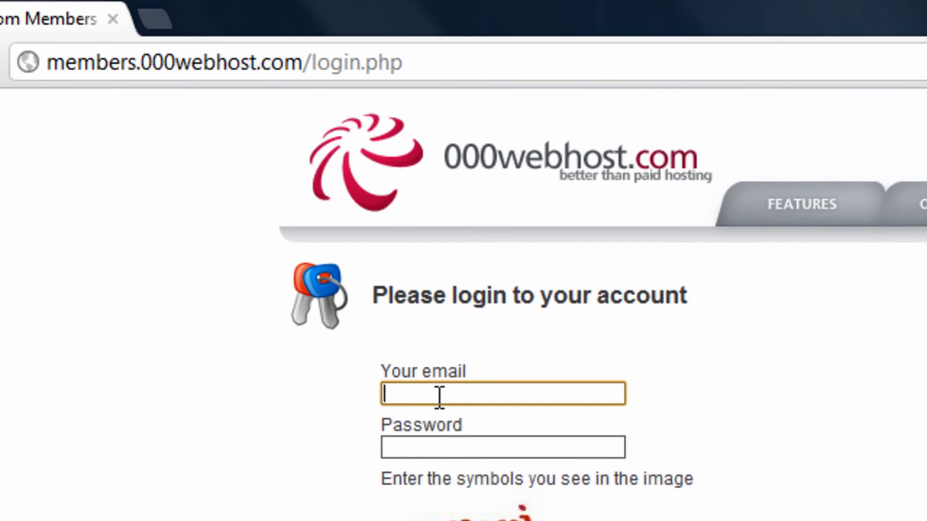
type("tu")
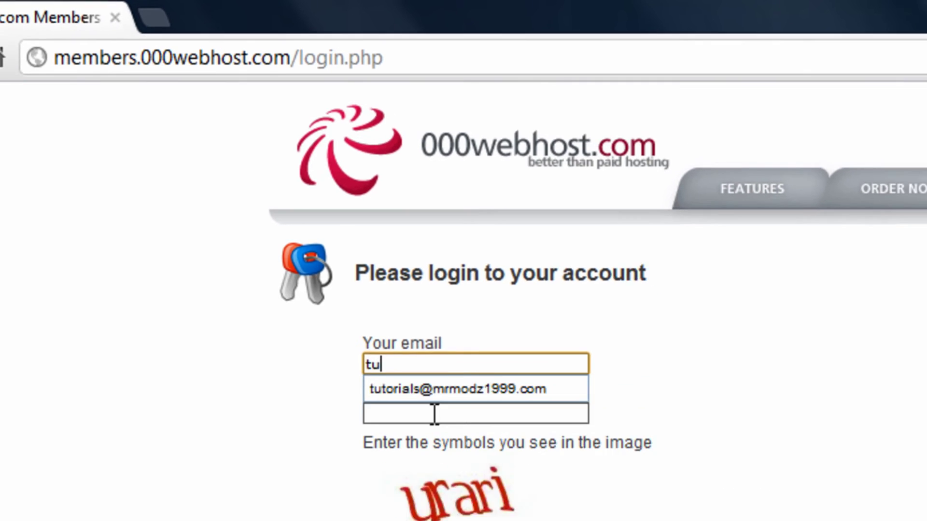
left_click(476, 445)
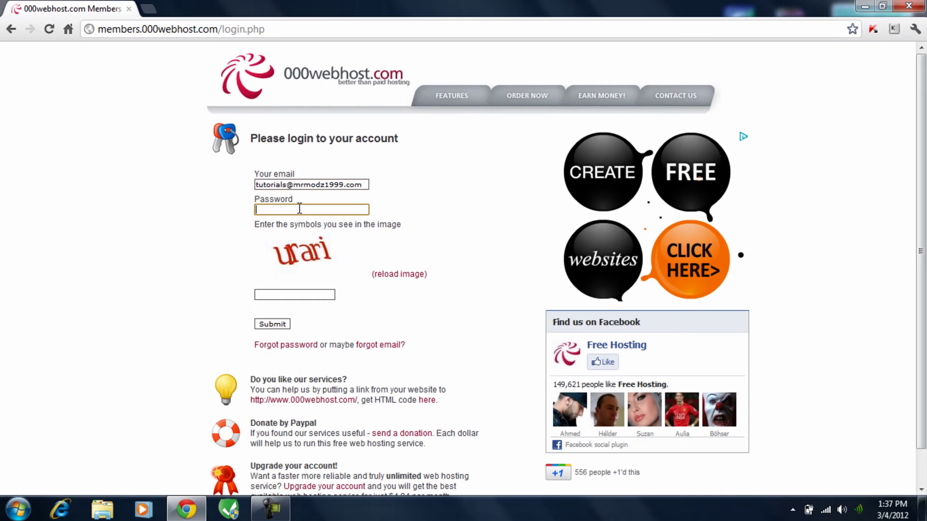
type("•••")
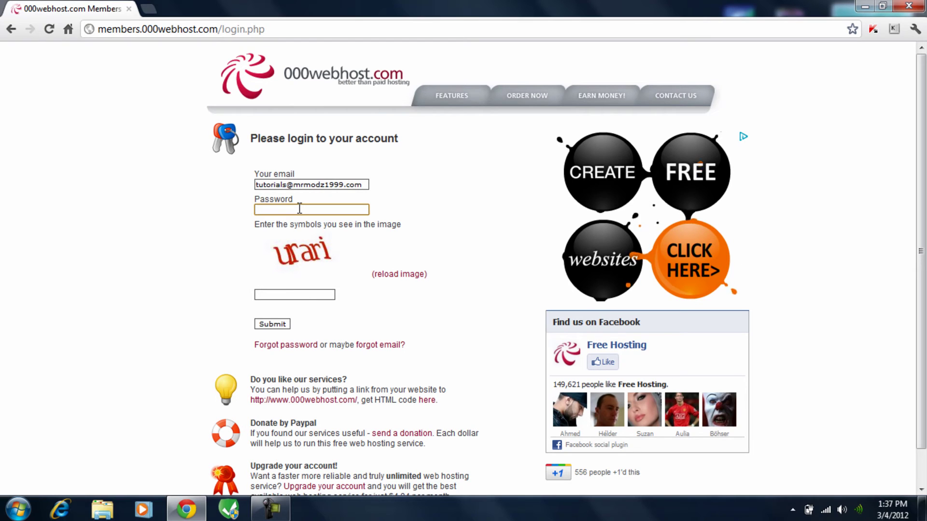
type("•••••••••")
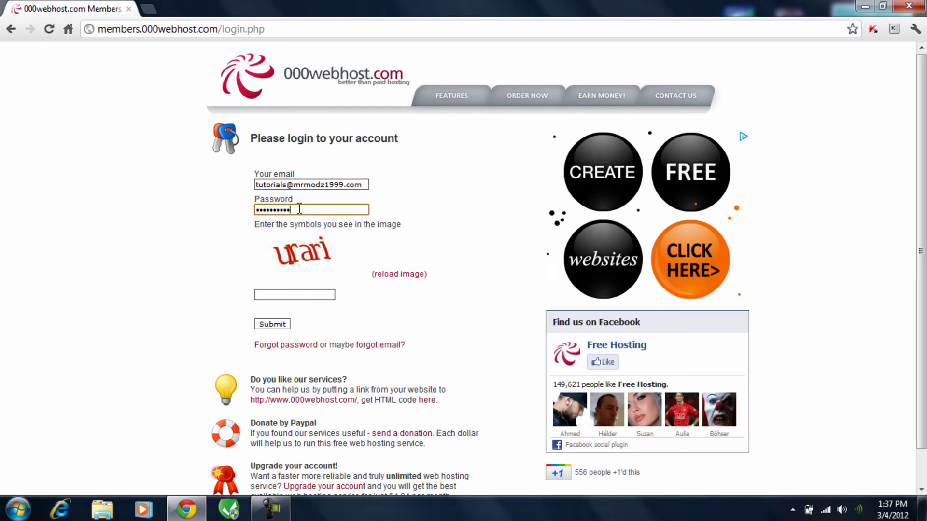
key("Tab")
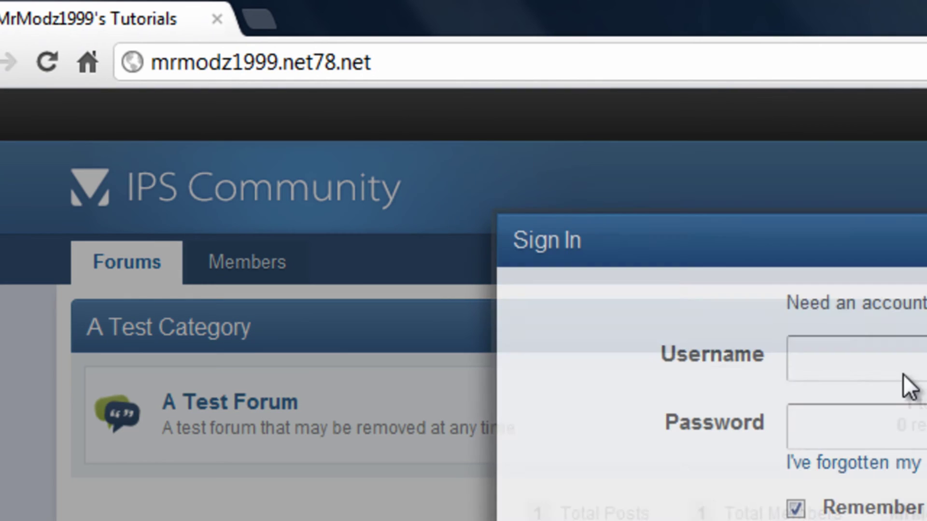
Sign in to the forum with the administrator username and password.
type("MrModz1999")
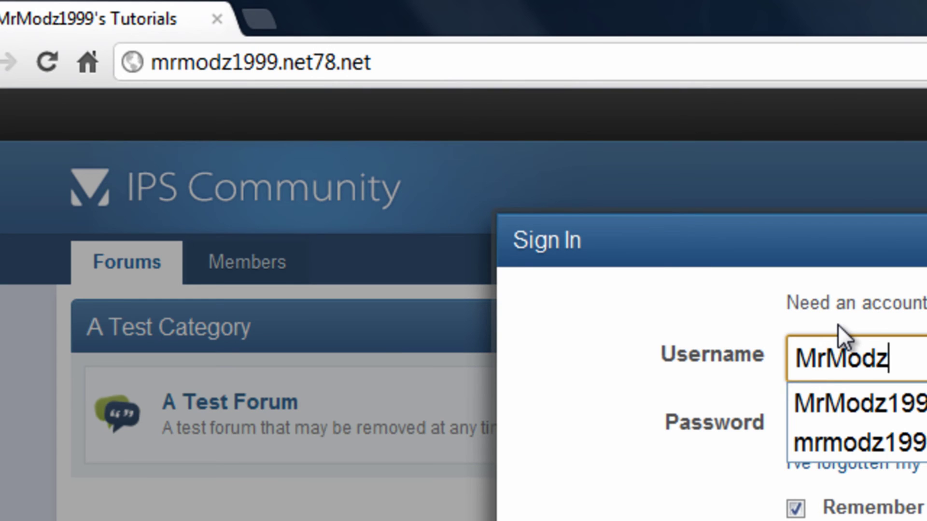
key("Tab")
type("••••••••••••••")
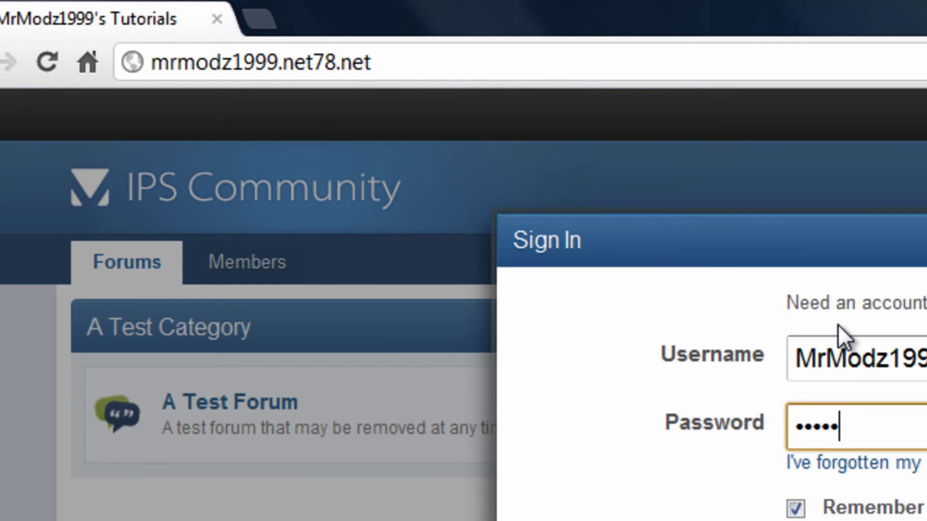
key("Return")
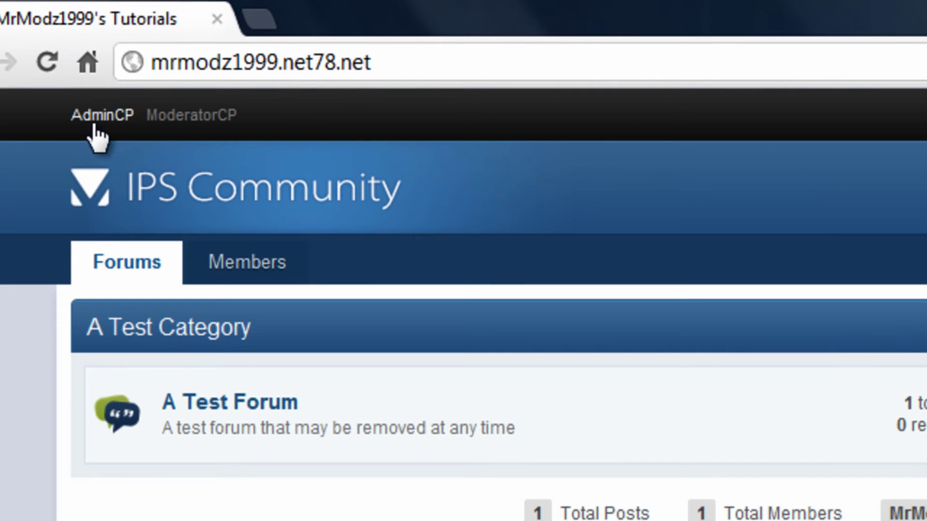
Log in to the AdminCP with the admin username and password.
left_click(94, 120)
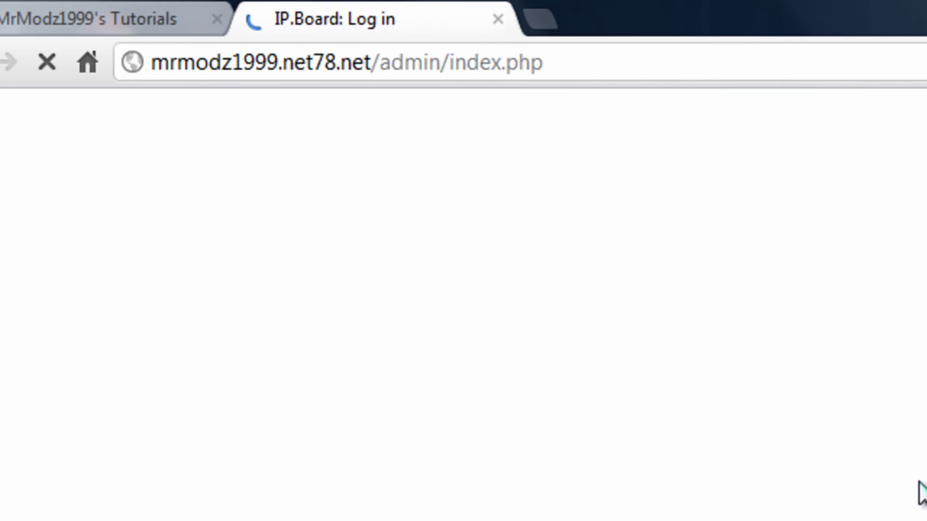
type("MrModz")
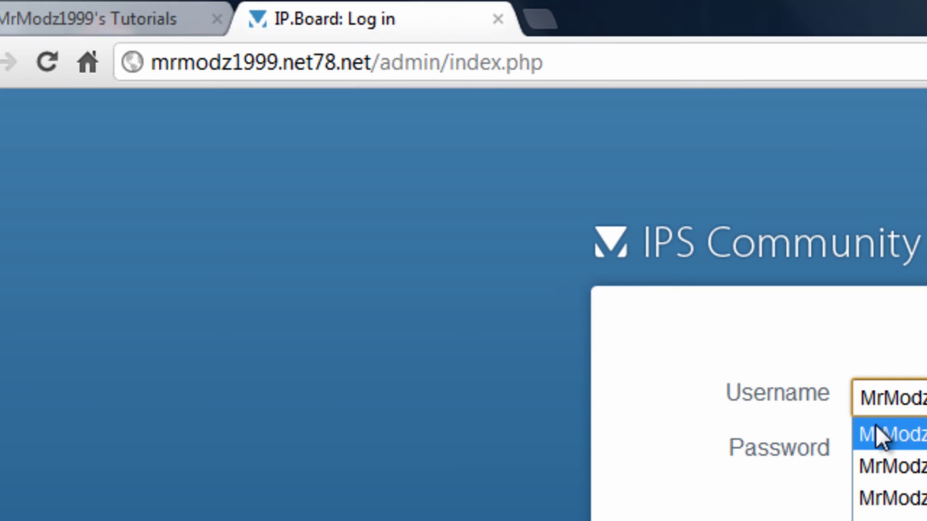
key("Tab")
type("••••••••••")
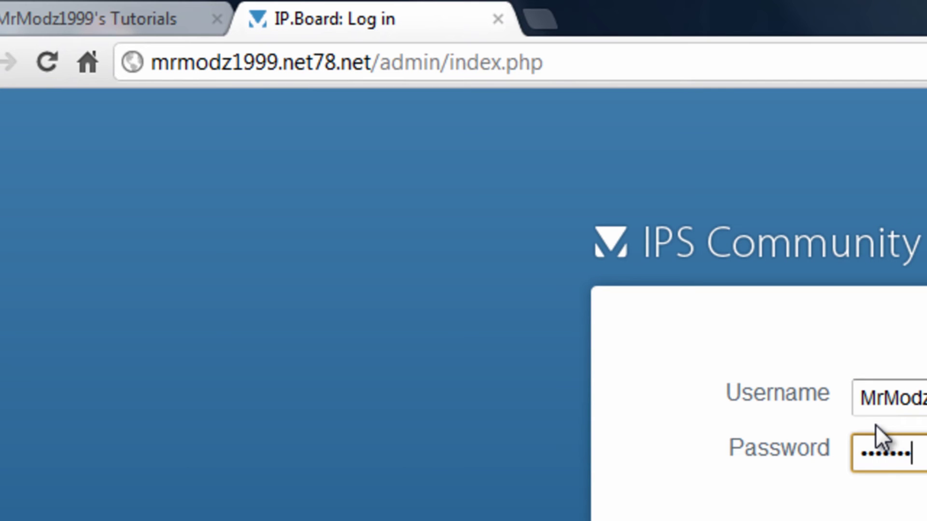
key("Return")
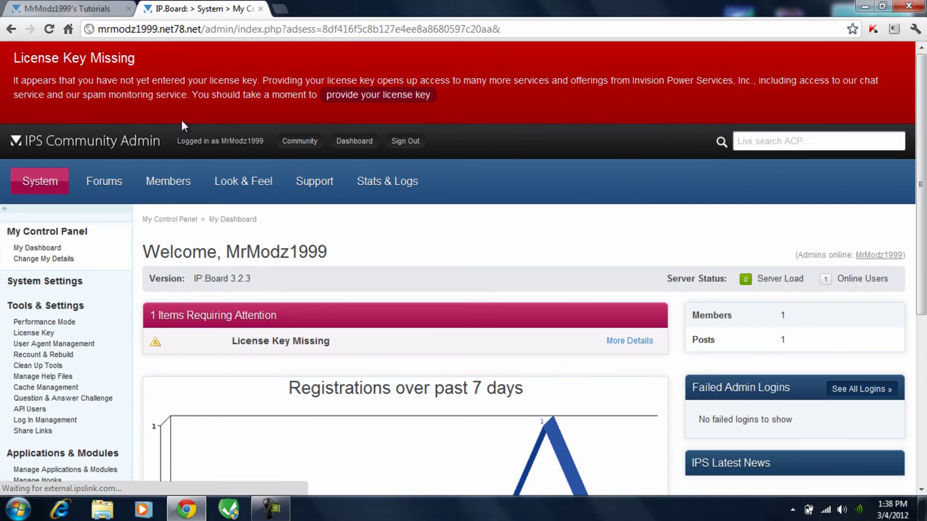
Open Manage Applications & Modules from the ACP sidebar's Applications & Modules section.
scroll(82, 270, "down", 2)
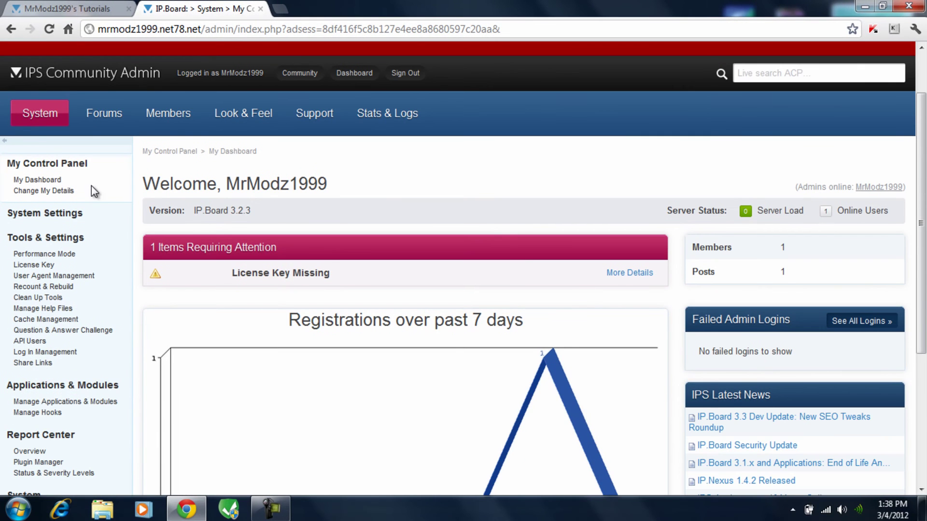
scroll(39, 159, "down", 1)
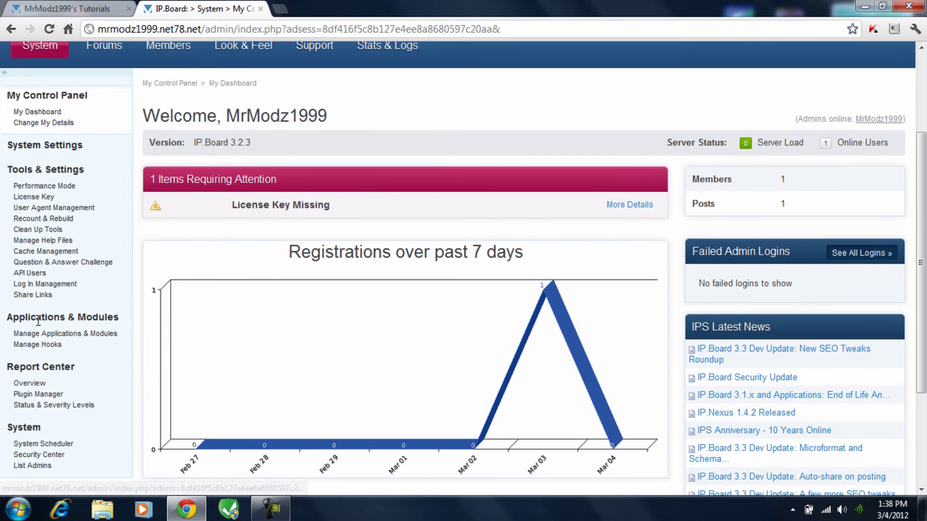
left_click_drag(118, 322, 6, 319)
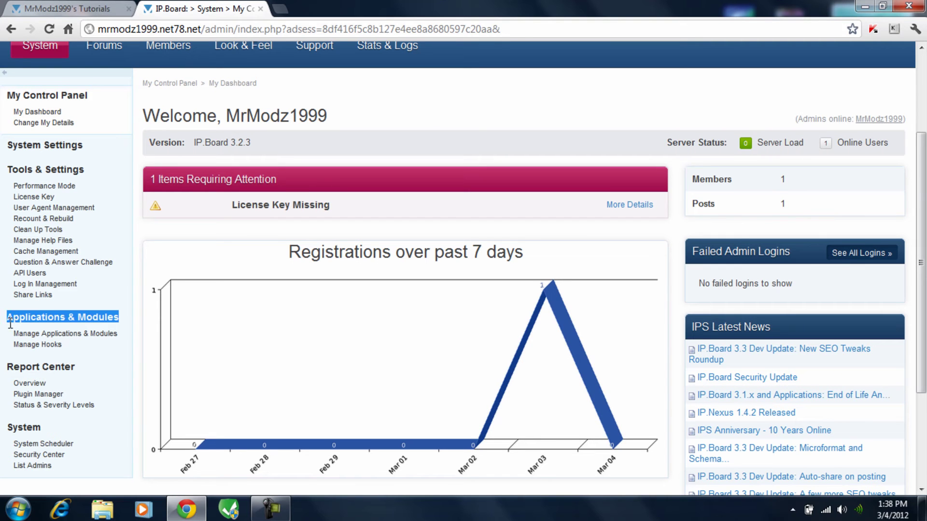
left_click(67, 334)
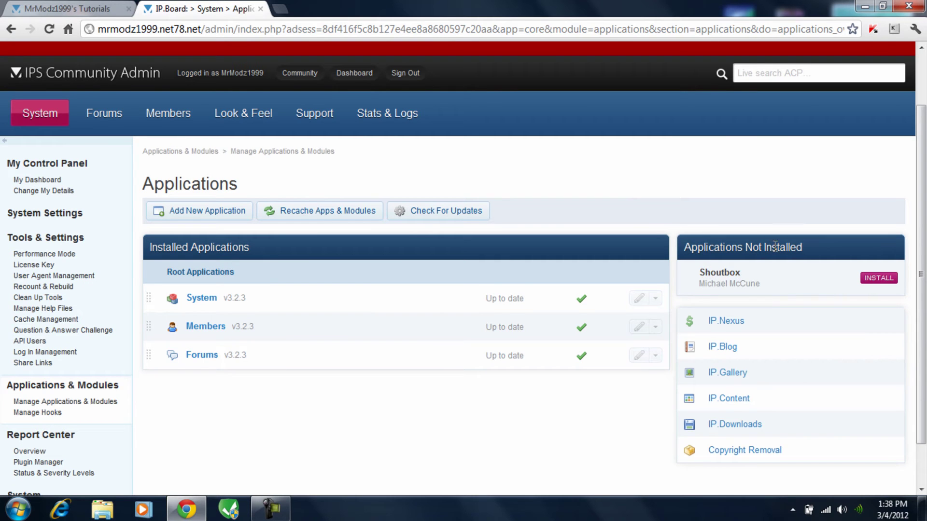
Install Shoutbox with Duplicate Tables set to 'Drop original tables and overwrite'.
left_click(874, 284)
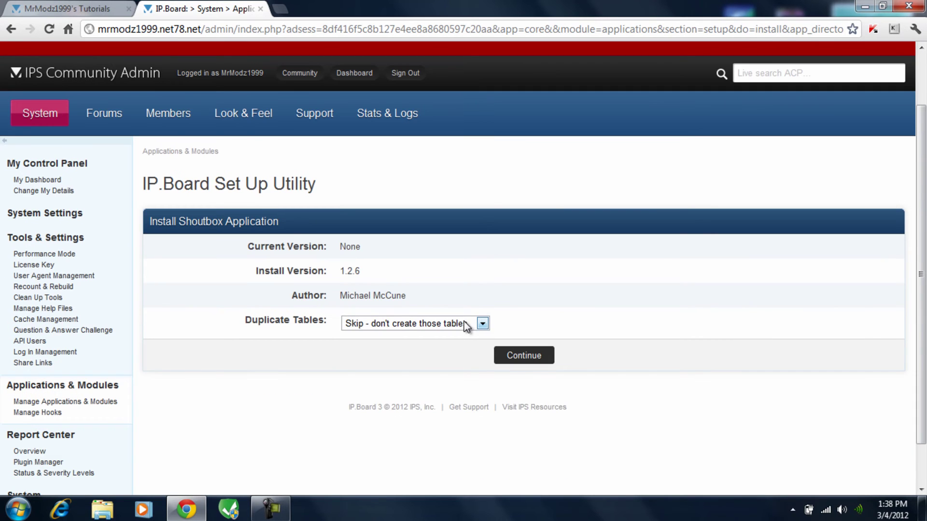
left_click(466, 326)
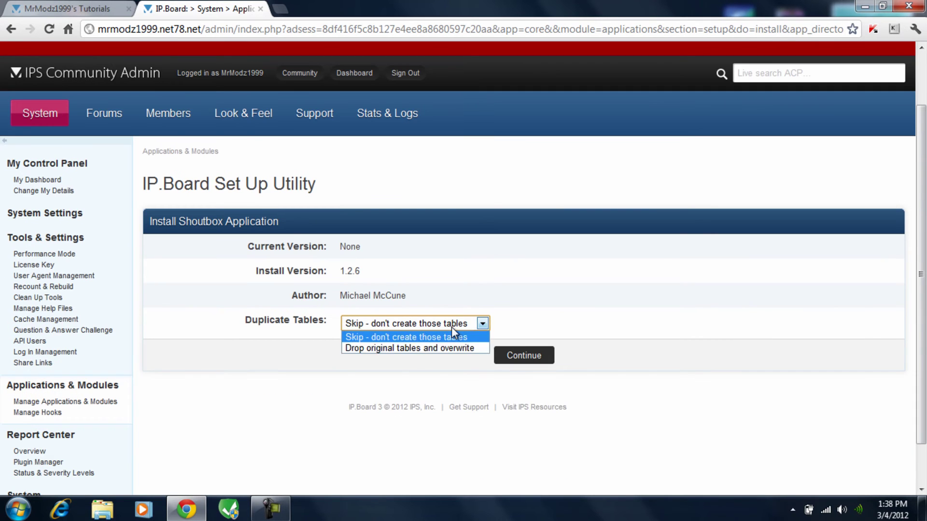
left_click(407, 349)
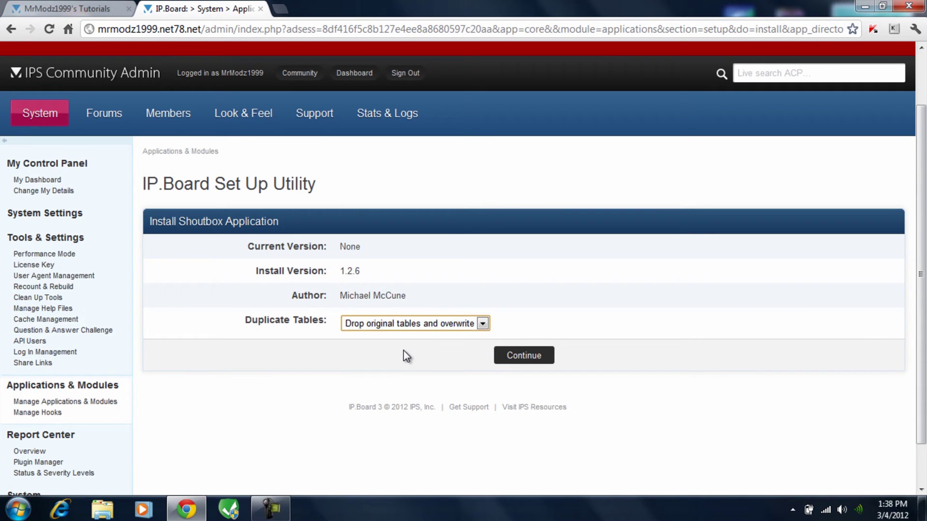
left_click(465, 325)
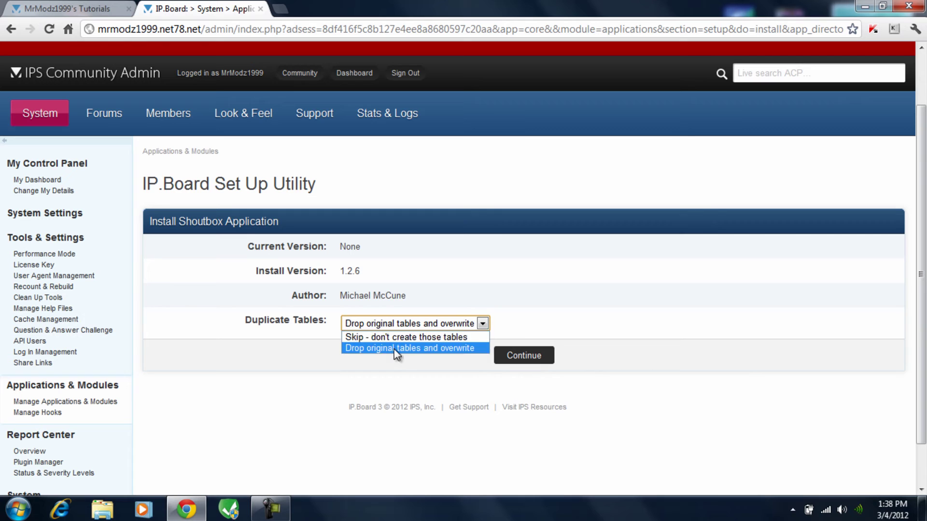
left_click(397, 348)
left_click(523, 365)
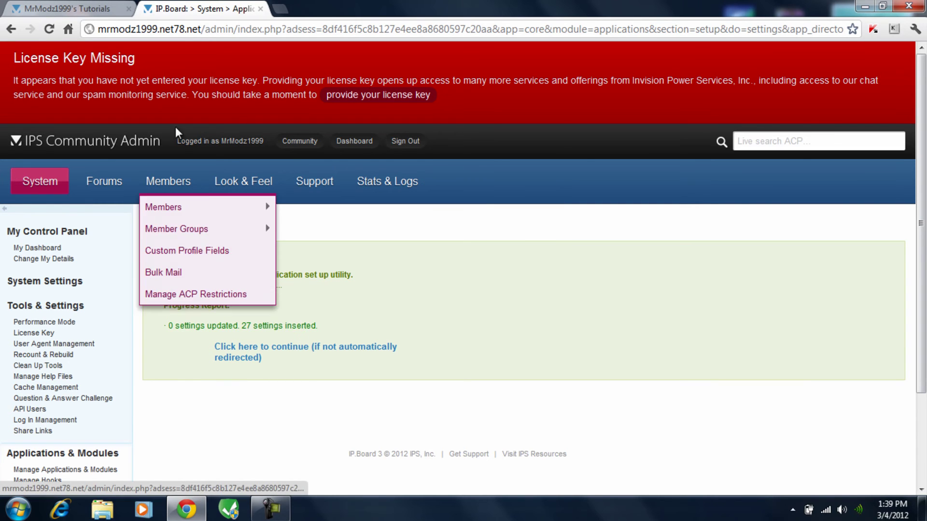
mouse_move(283, 209)
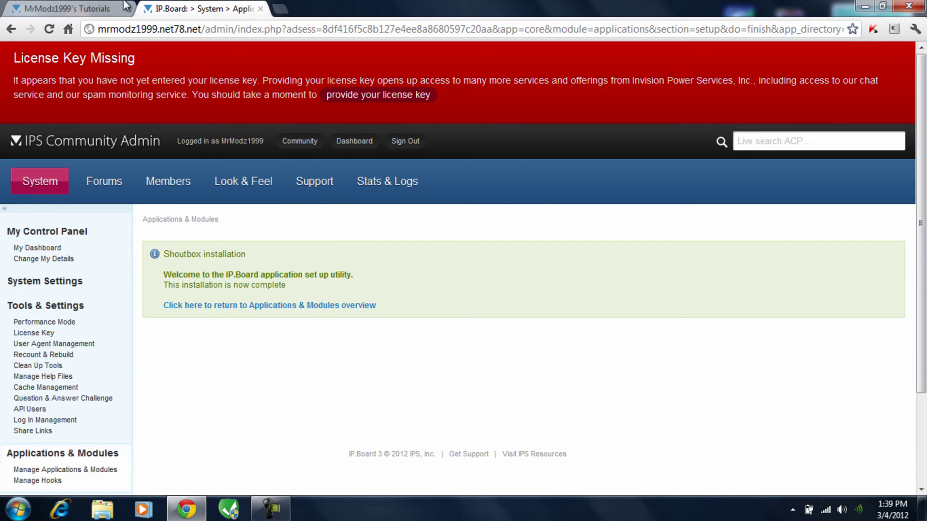
left_click(73, 9)
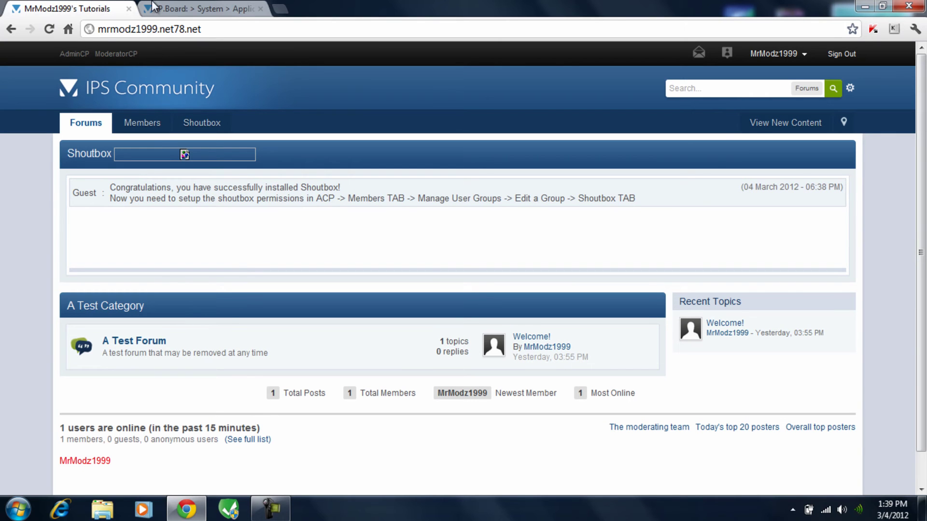
left_click(199, 12)
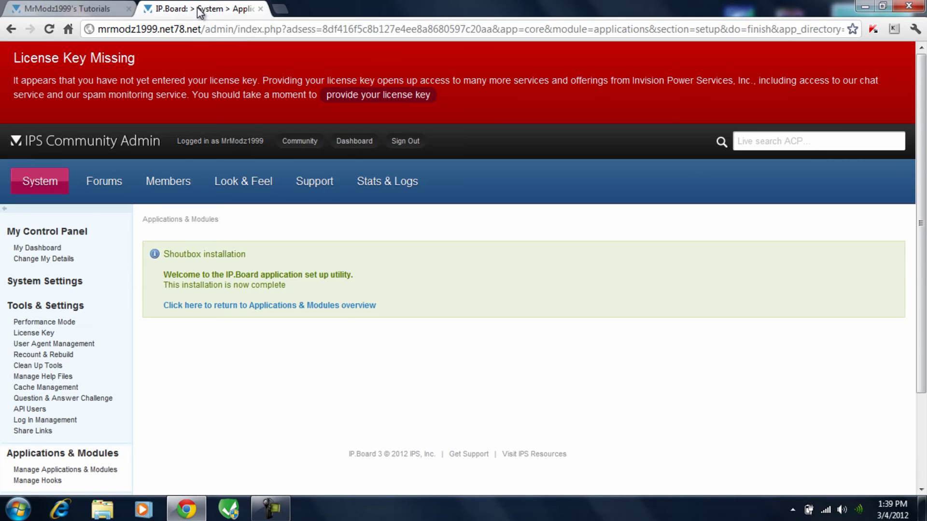
scroll(294, 357, "down", 3)
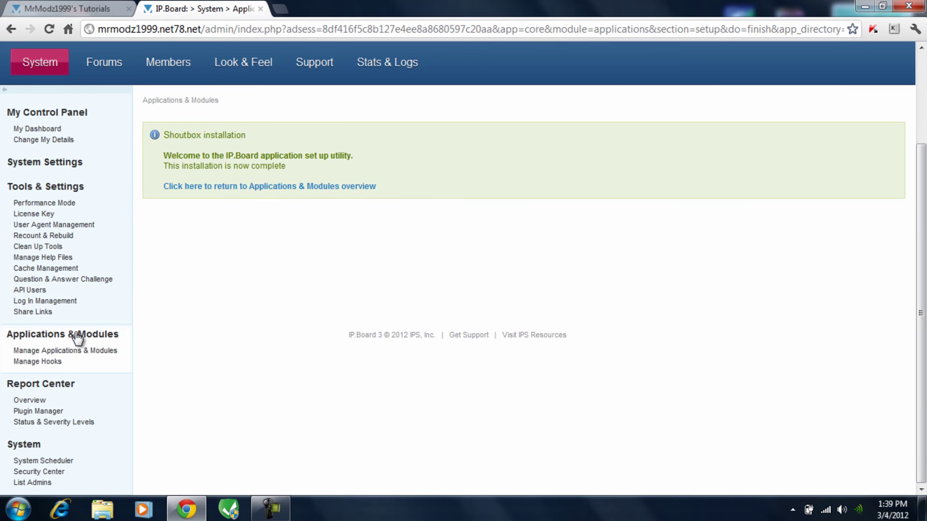
Browse the ACP System settings page and its IPS Apps settings groups.
mouse_move(50, 62)
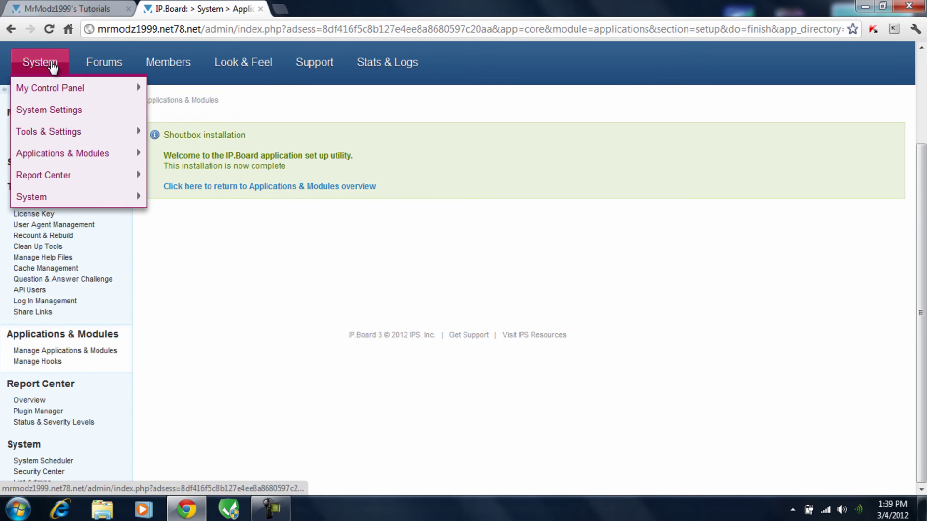
left_click(52, 112)
scroll(145, 159, "down", 4)
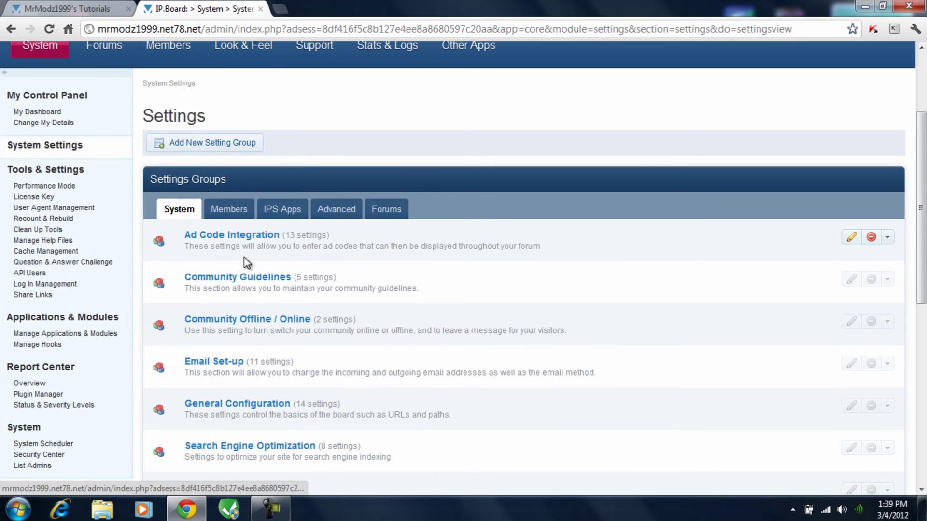
scroll(244, 256, "down", 1)
scroll(238, 265, "down", 1)
scroll(227, 154, "up", 1)
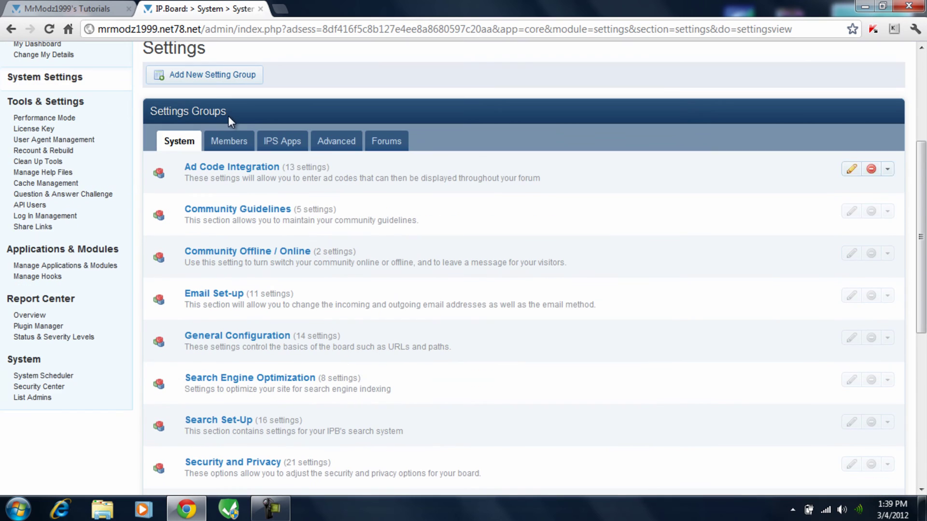
left_click(284, 143)
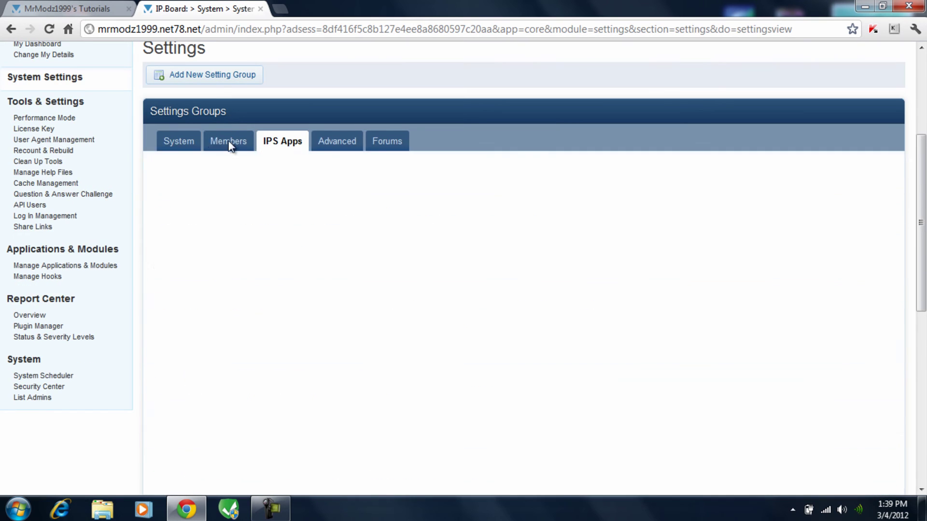
After a glance at the forum, open Member Management and then Manage Member Groups.
left_click(67, 9)
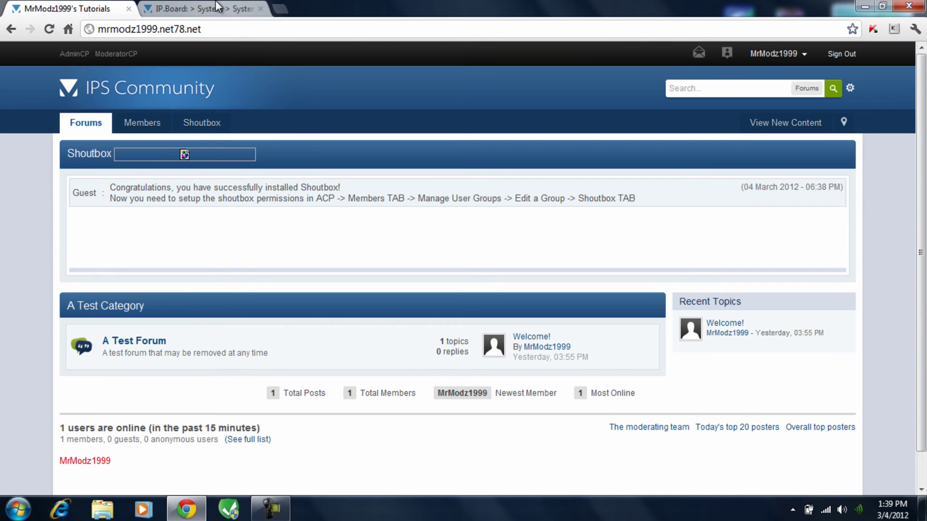
left_click(216, 7)
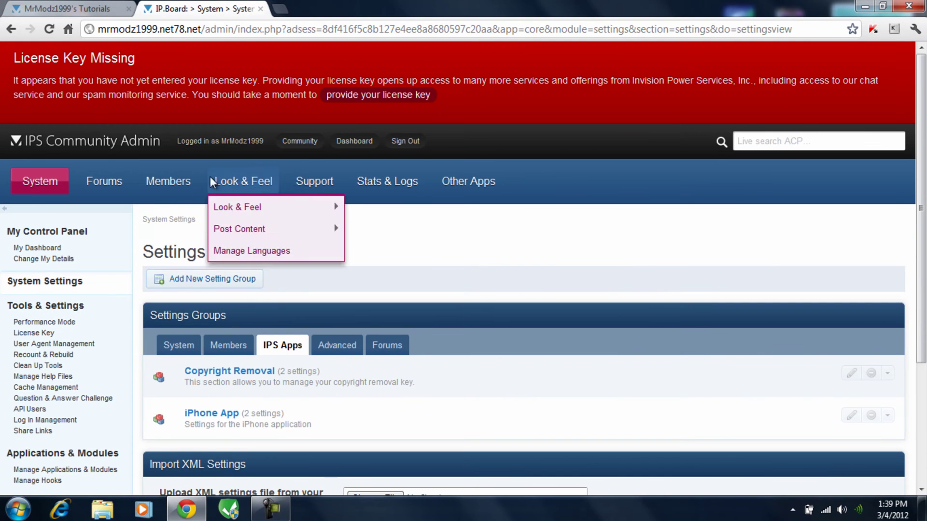
left_click(155, 188)
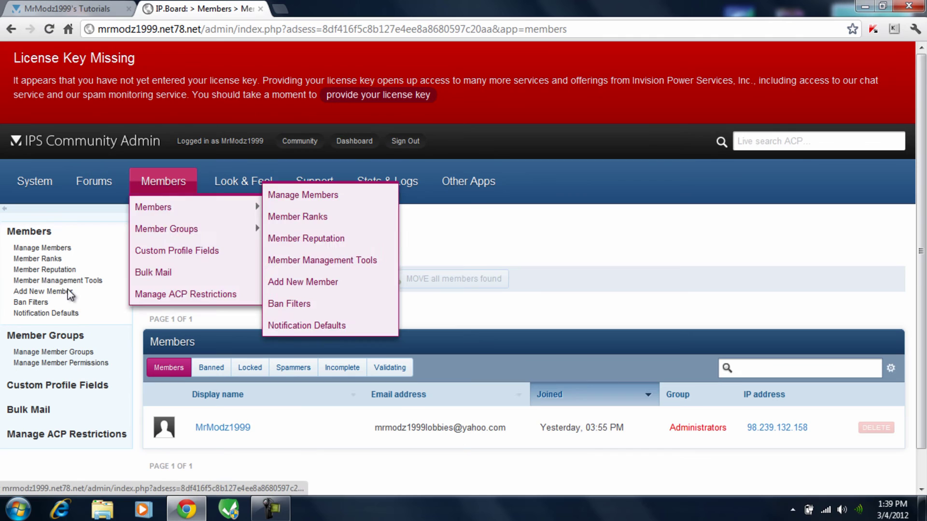
scroll(23, 288, "down", 1)
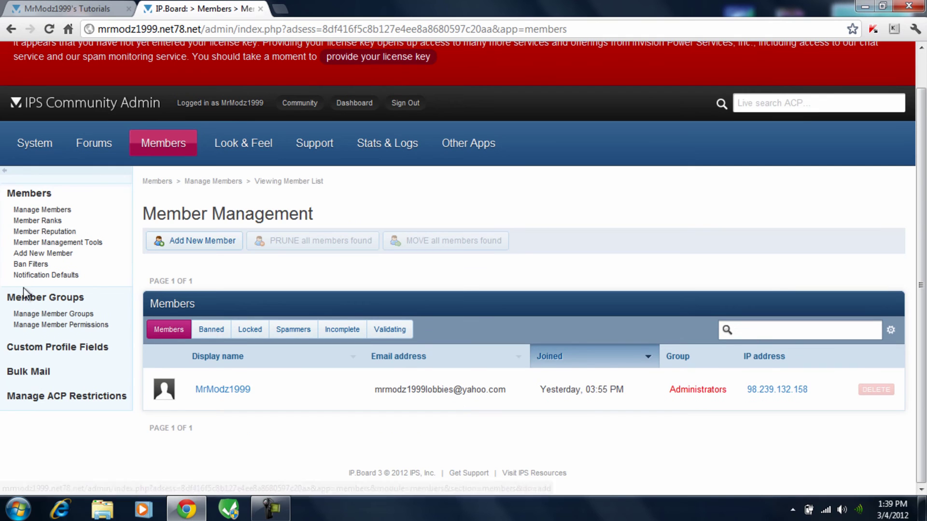
left_click(54, 314)
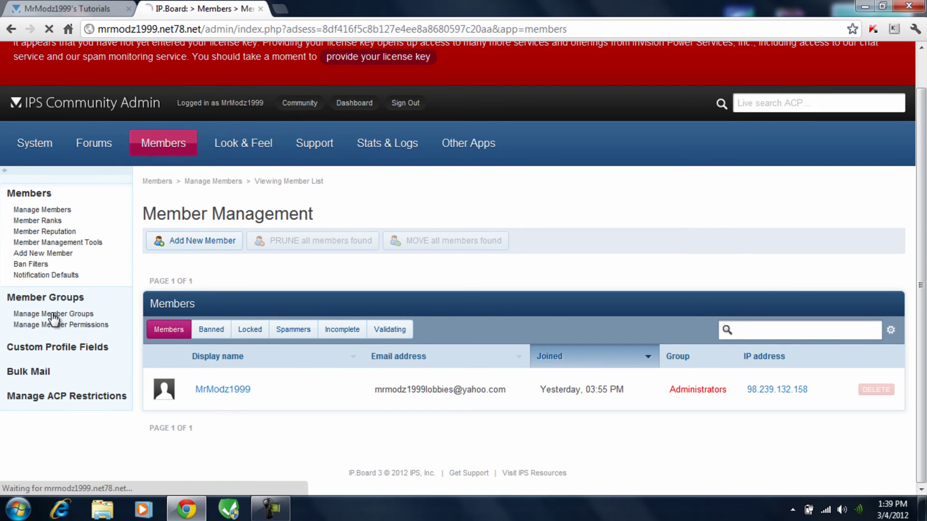
Turn on Shoutbox flood-limit bypass and shout editing for Administrators, save, then reload the forum.
scroll(416, 219, "down", 2)
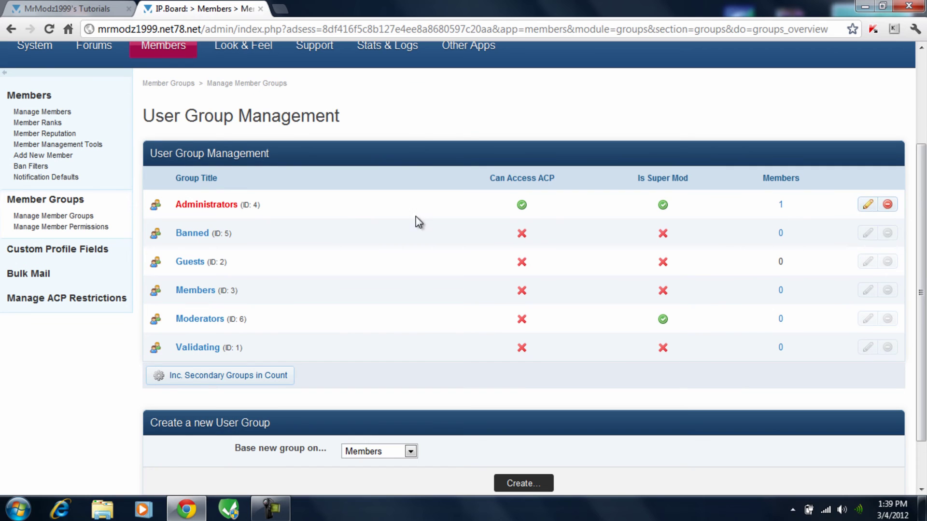
left_click(867, 205)
scroll(411, 211, "down", 3)
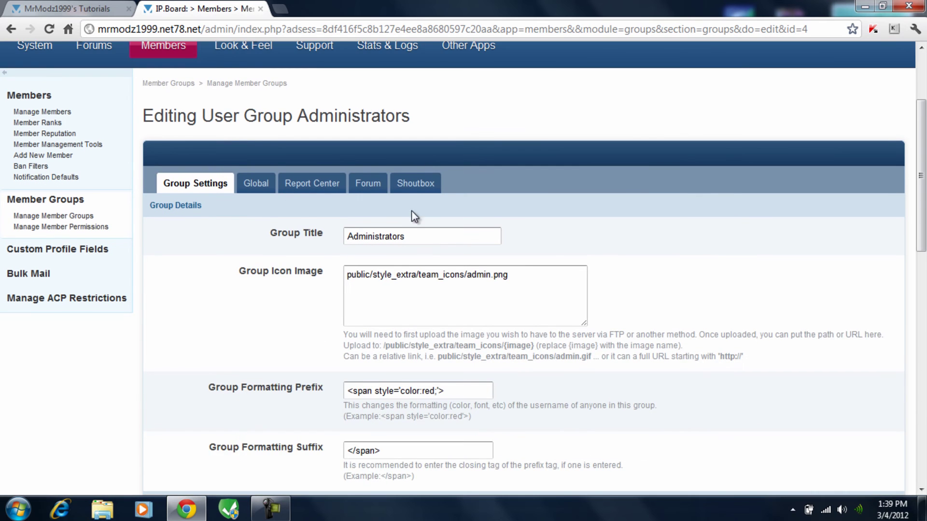
scroll(398, 188, "down", 2)
left_click(411, 118)
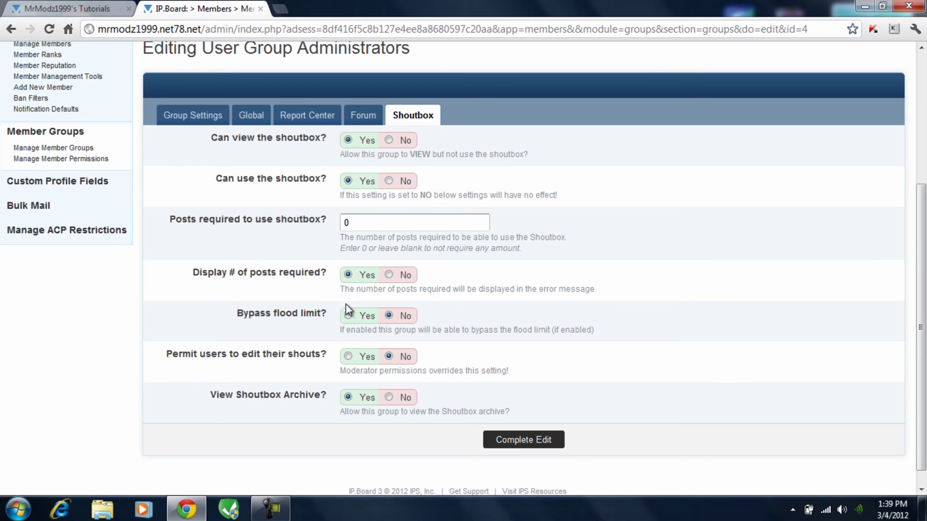
left_click(348, 316)
left_click(522, 441)
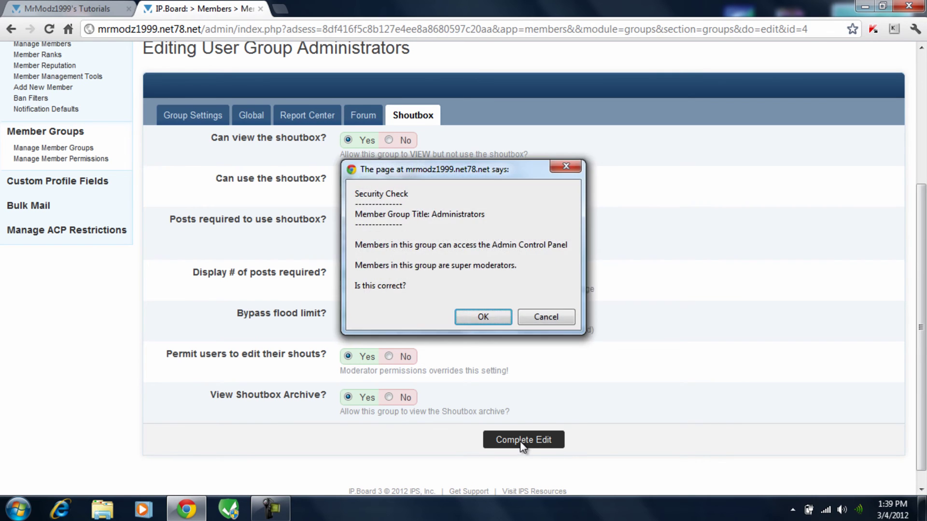
left_click(470, 314)
left_click(52, 6)
left_click(49, 29)
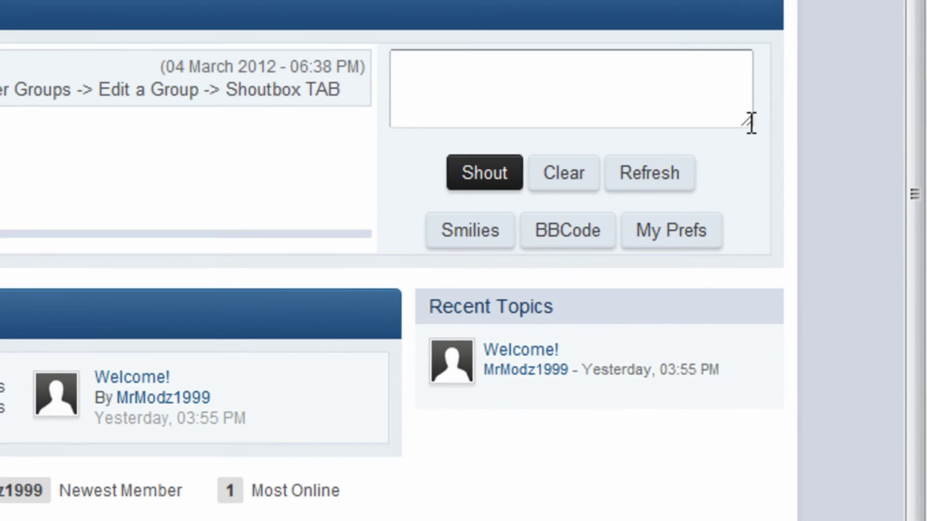
Post the shout 'Test for tutorial' in the forum shoutbox.
left_click(730, 202)
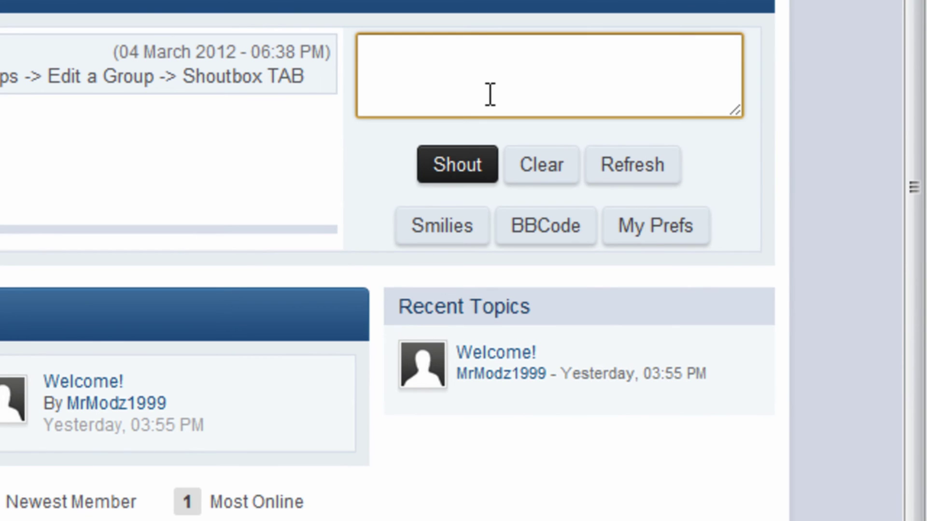
type("Test")
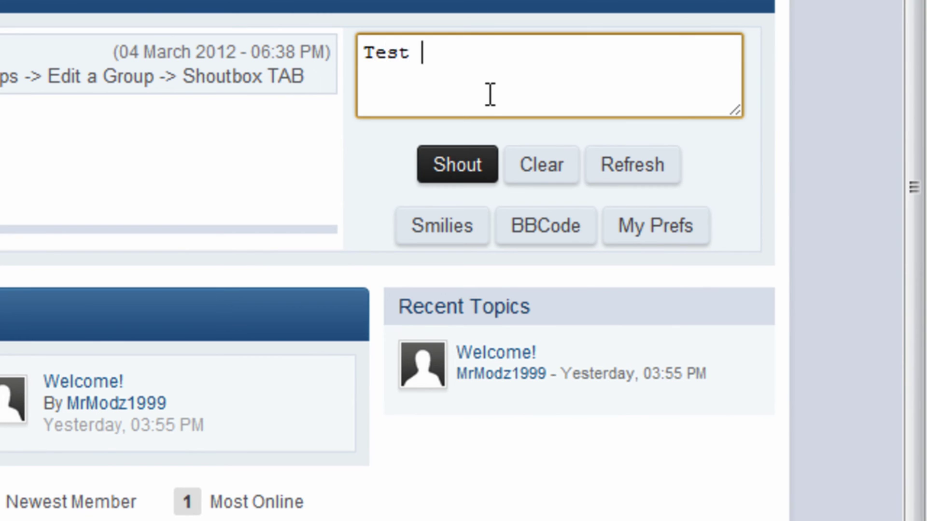
type(" for tutoria;")
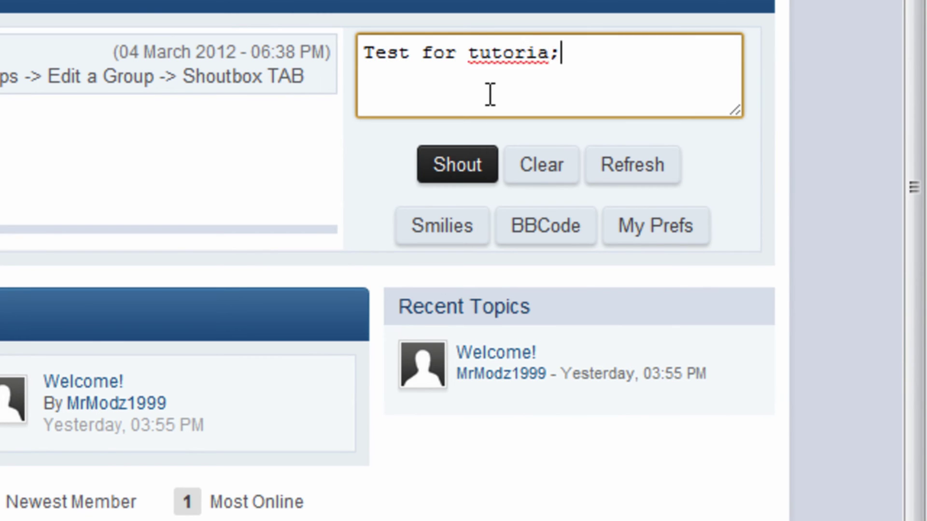
key("BackSpace")
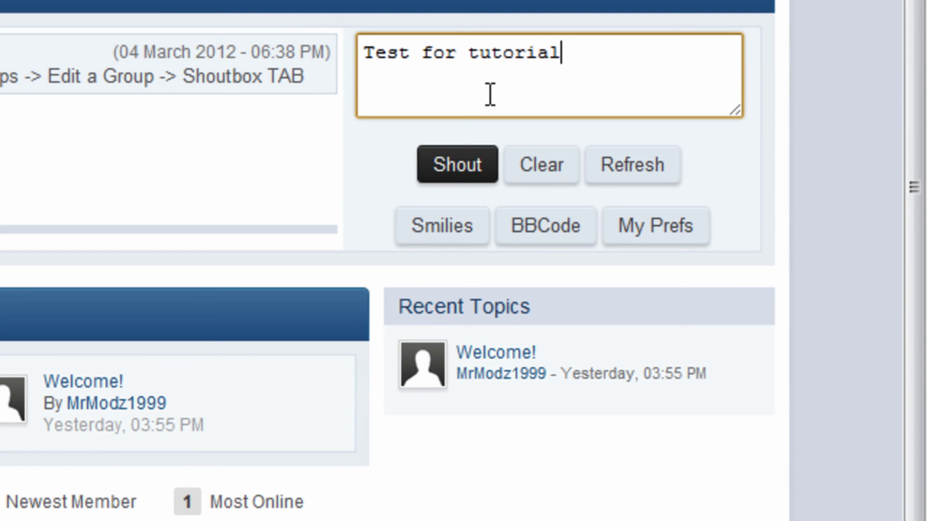
key("Return")
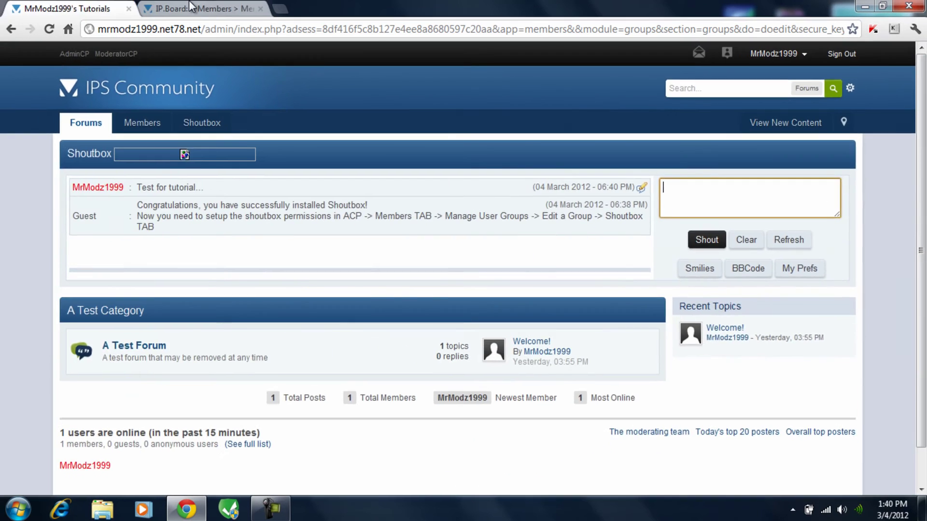
Go back to the Admin CP's User Group Management page.
left_click(191, 6)
mouse_move(163, 181)
mouse_move(203, 229)
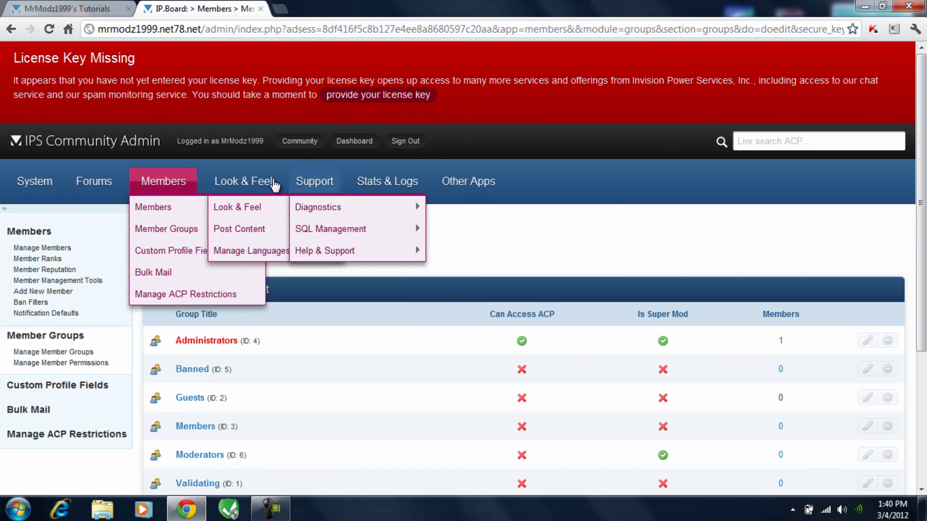
Open Shoutbox Manage Moderators and start adding a new moderator group.
mouse_move(495, 184)
mouse_move(497, 211)
mouse_move(612, 227)
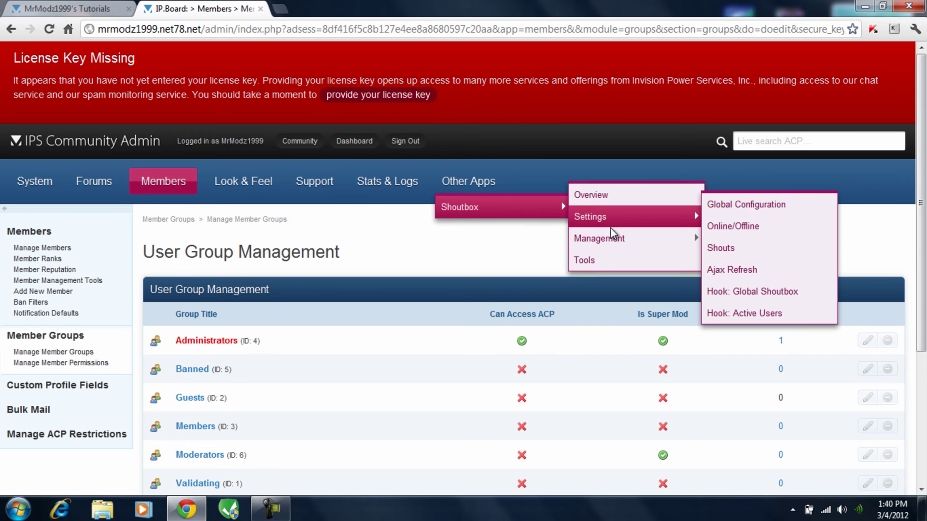
left_click(729, 235)
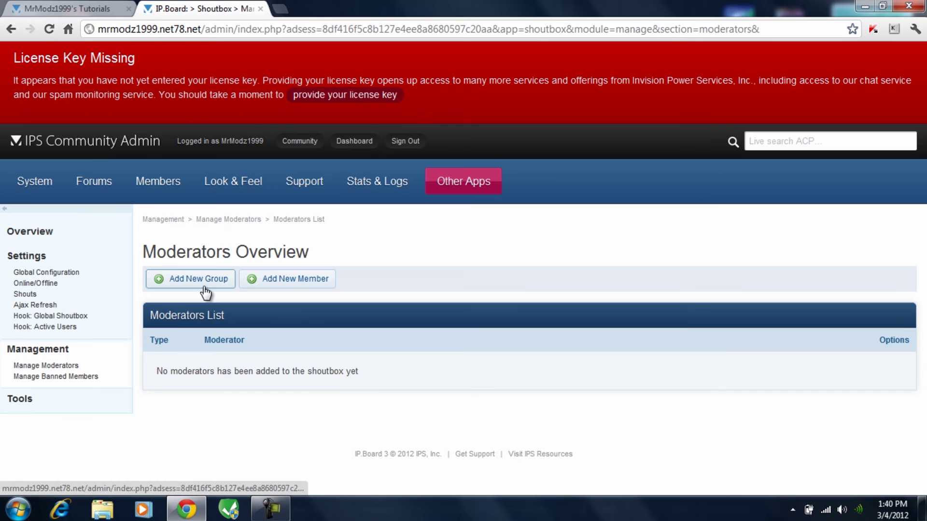
left_click(200, 285)
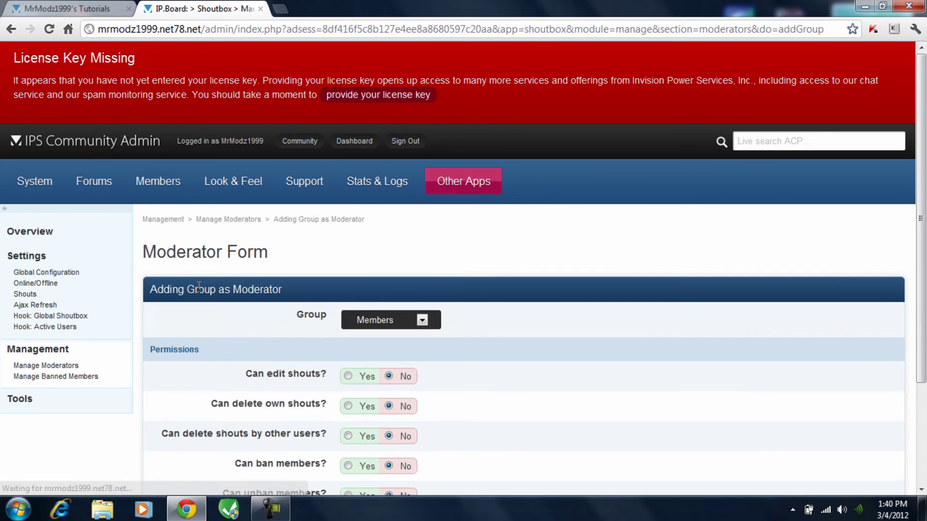
Add Administrators as a moderator group that can delete own shouts and unban members.
scroll(296, 246, "down", 3)
left_click(421, 184)
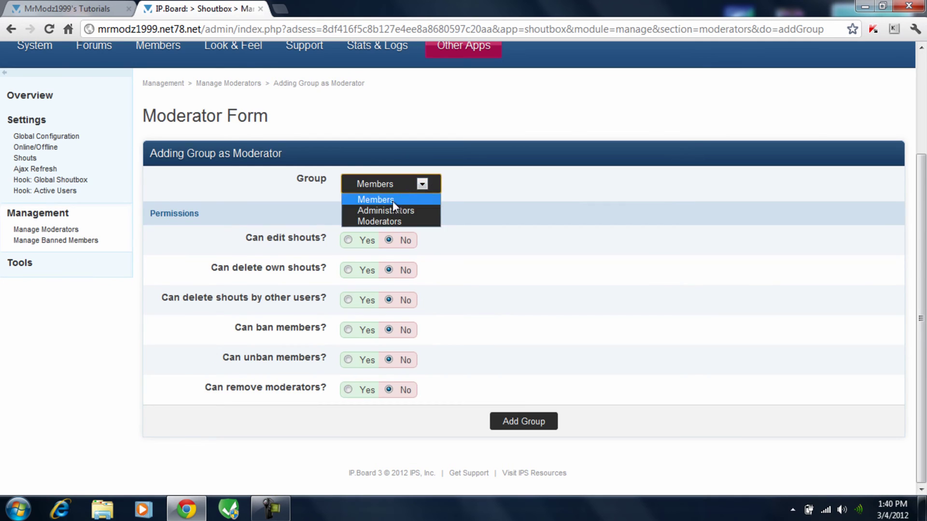
left_click(386, 211)
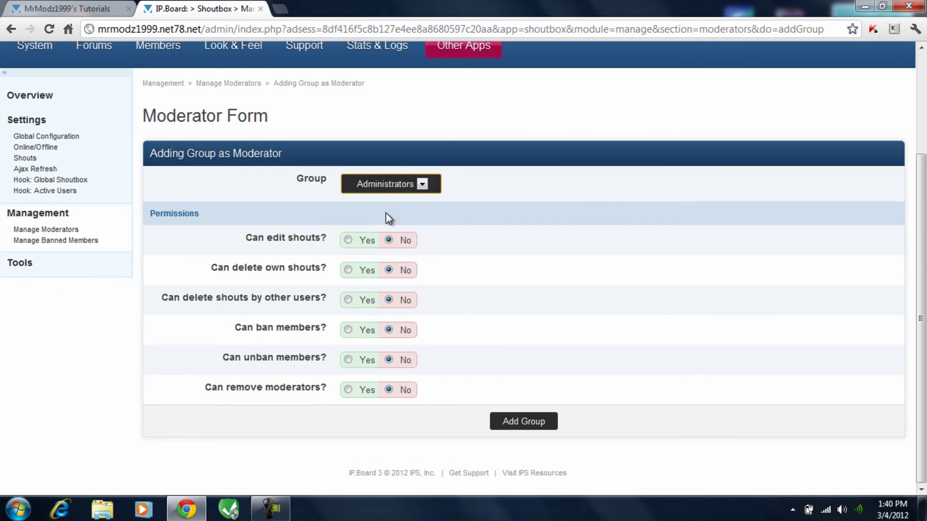
left_click(347, 273)
left_click(348, 361)
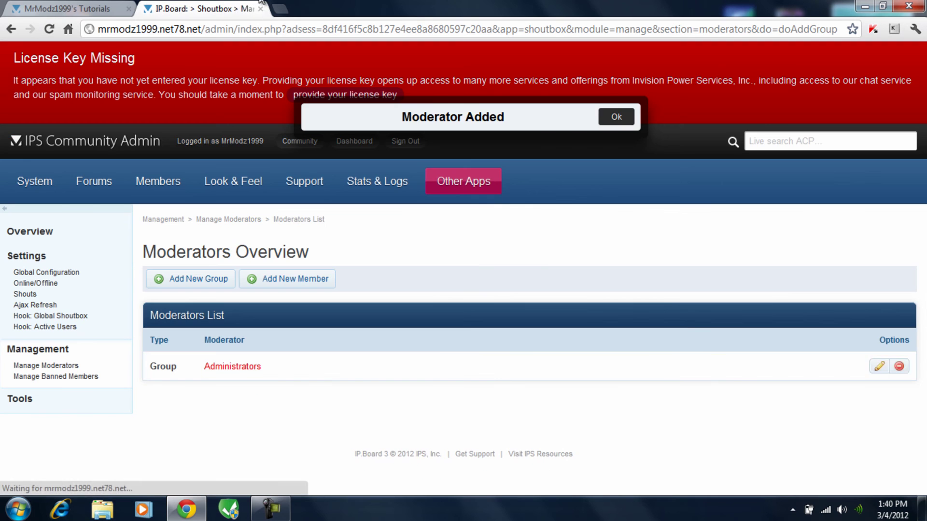
left_click(68, 8)
left_click(48, 29)
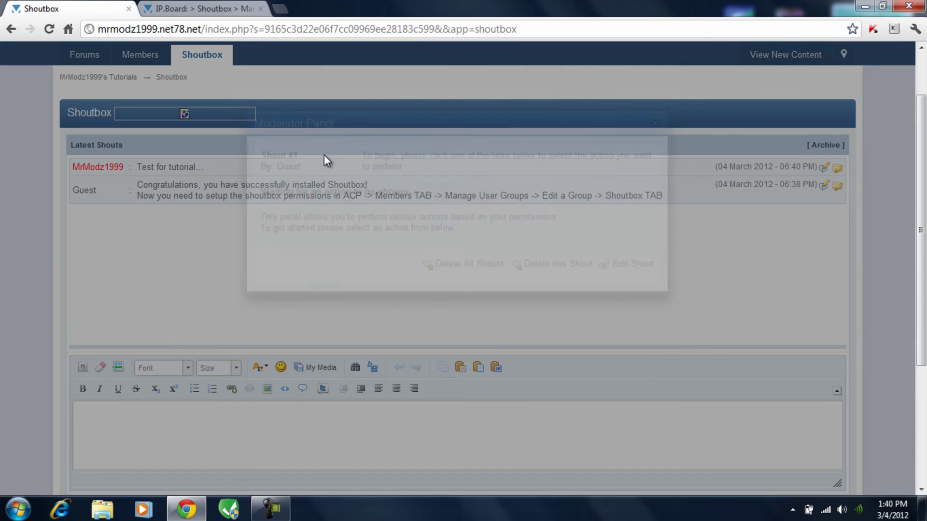
Delete the Guest's installation shout, leaving only 'Test for tutorial' in the shoutbox.
left_click(559, 269)
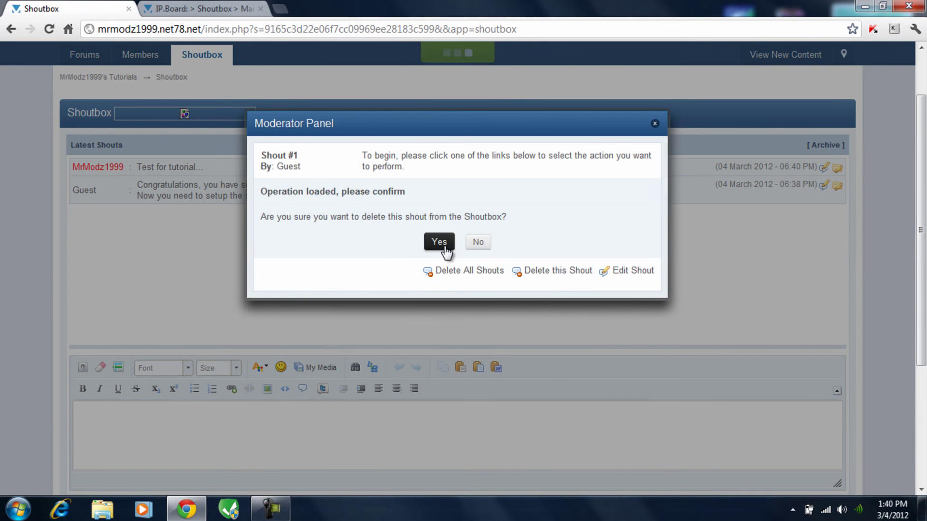
left_click(439, 243)
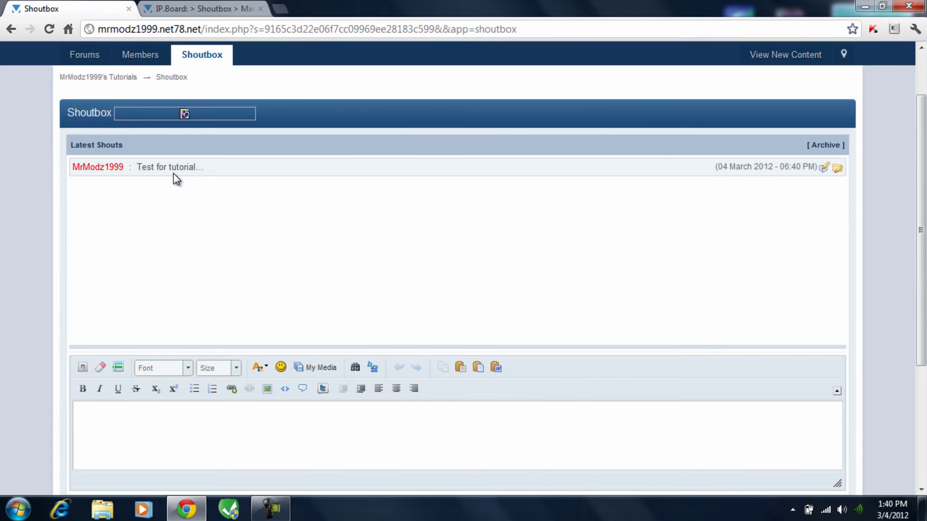
scroll(174, 175, "up", 1)
Back in the Admin CP, go through Other Apps > Shoutbox to Global Configuration.
left_click(161, 6)
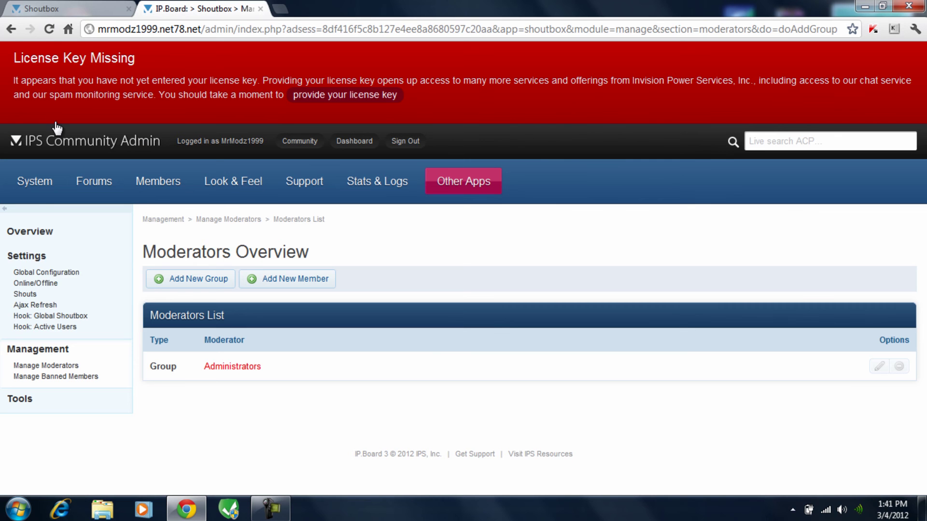
mouse_move(43, 188)
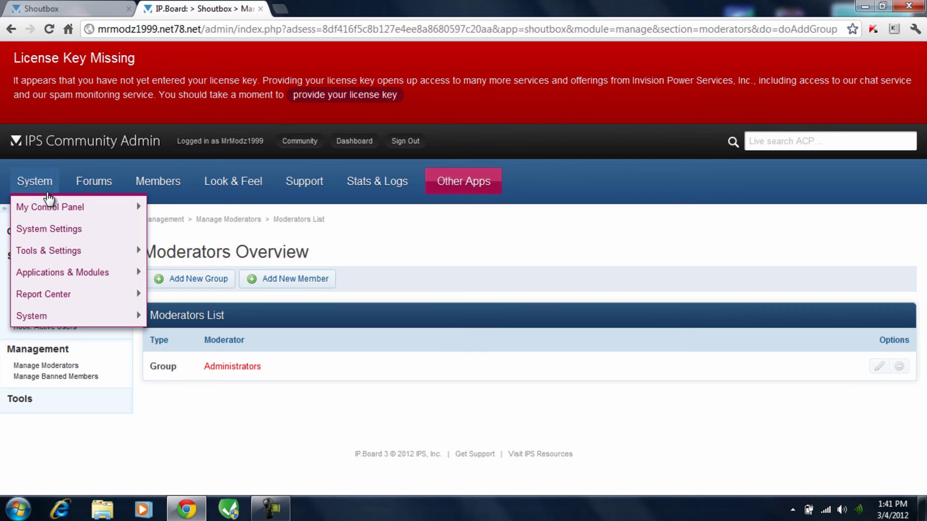
left_click(34, 231)
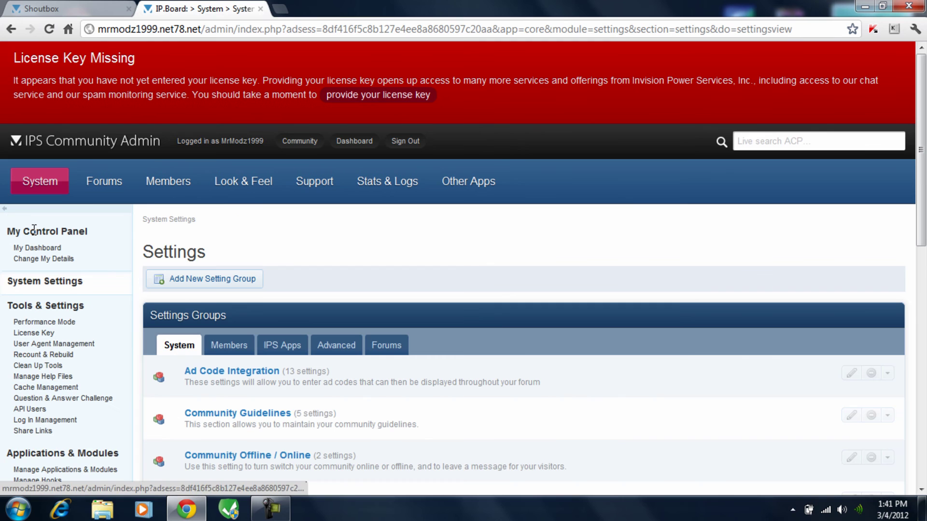
scroll(516, 313, "down", 1)
scroll(337, 245, "down", 4)
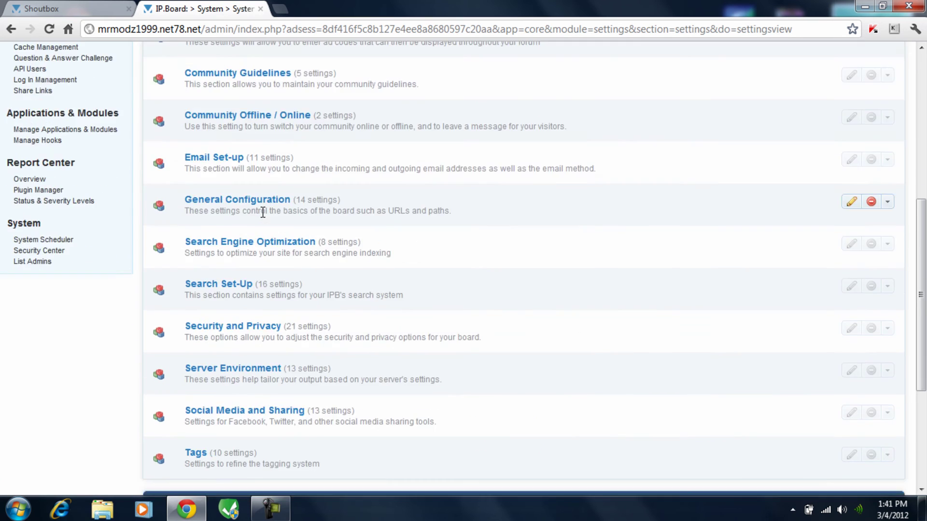
scroll(490, 120, "up", 6)
mouse_move(469, 182)
mouse_move(555, 208)
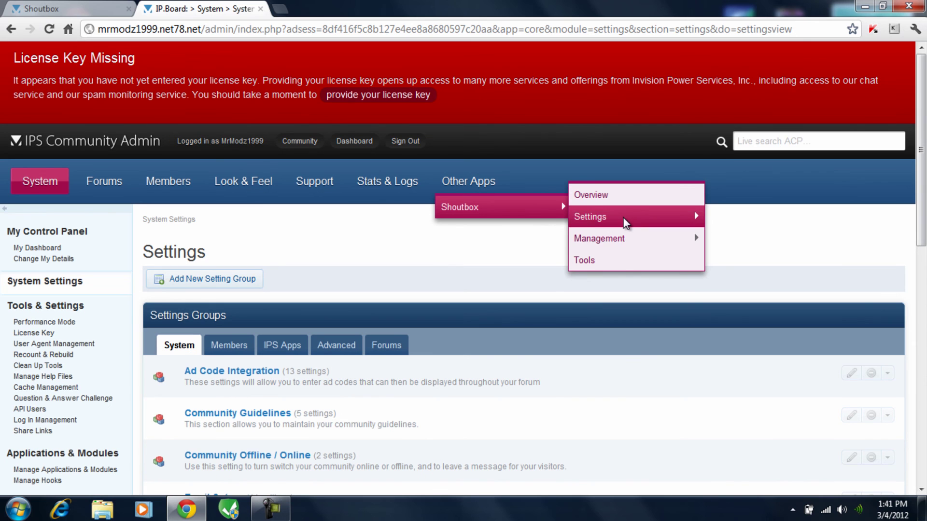
mouse_move(594, 222)
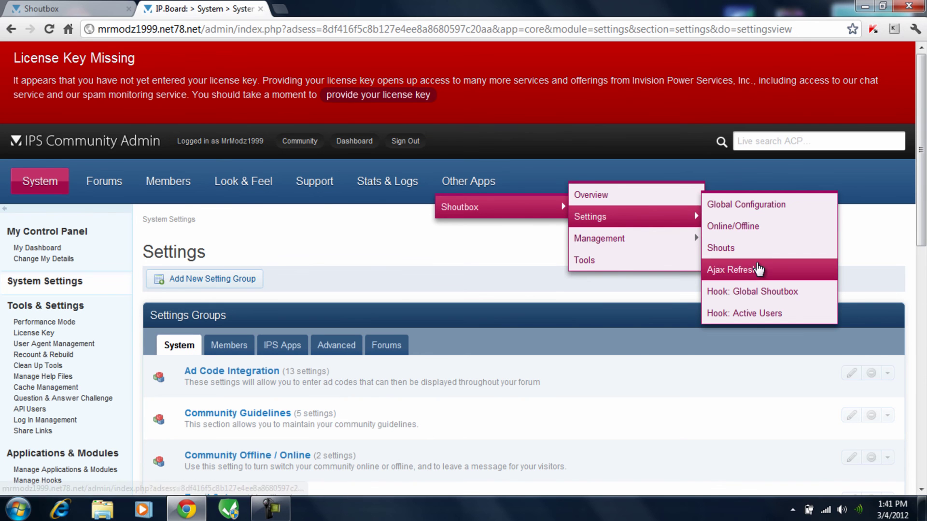
left_click(748, 207)
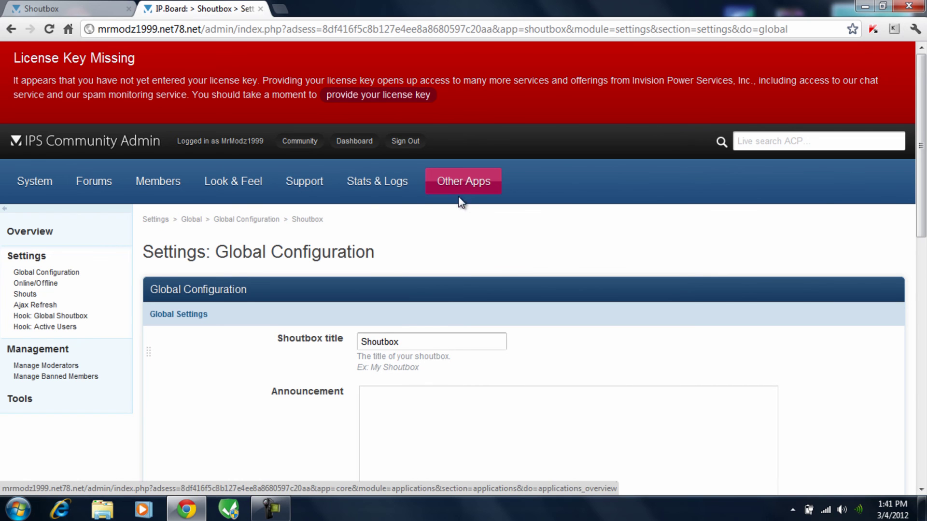
Review the configuration, compare with the forum Shoutbox page, and return to the settings.
mouse_move(545, 209)
mouse_move(627, 219)
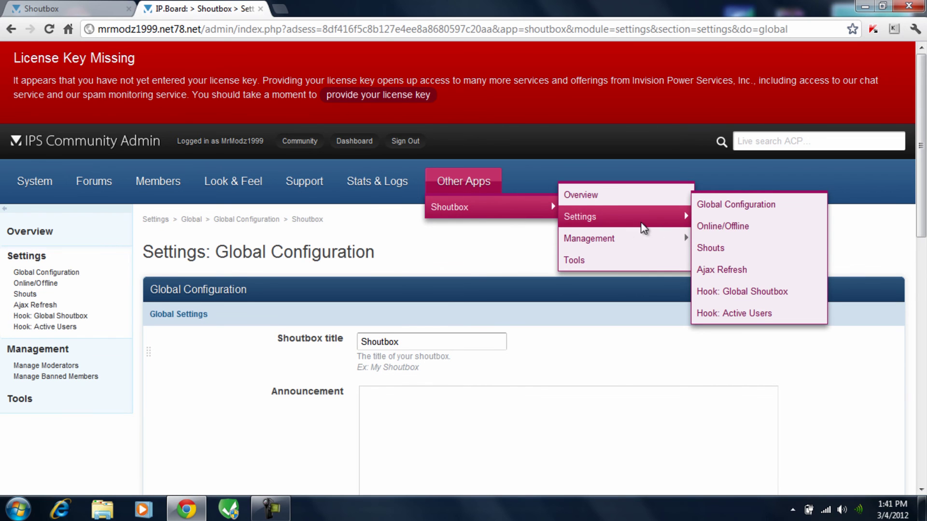
scroll(411, 234, "down", 5)
scroll(341, 197, "up", 3)
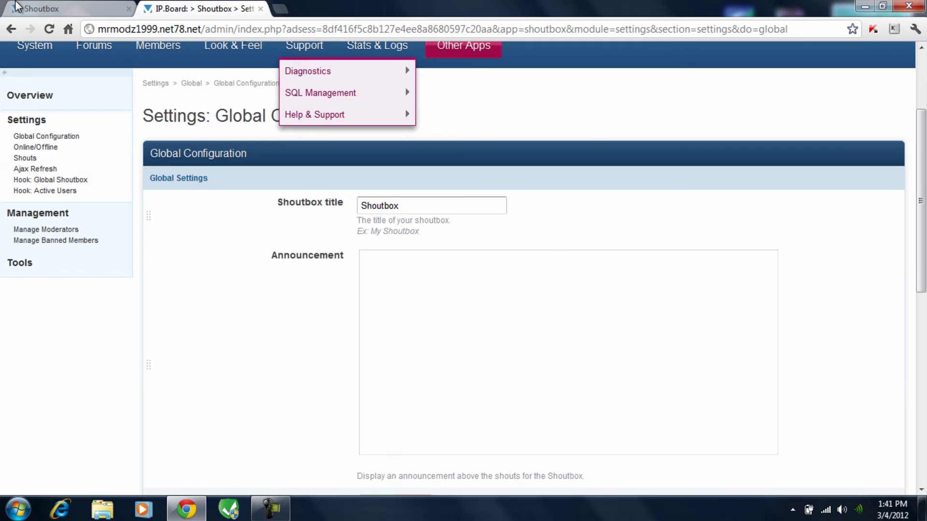
left_click(17, 6)
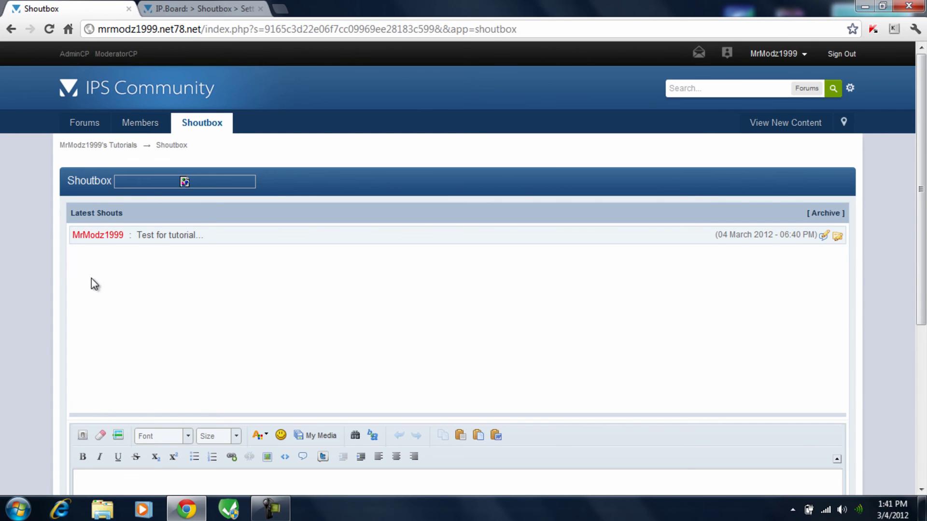
scroll(123, 159, "down", 1)
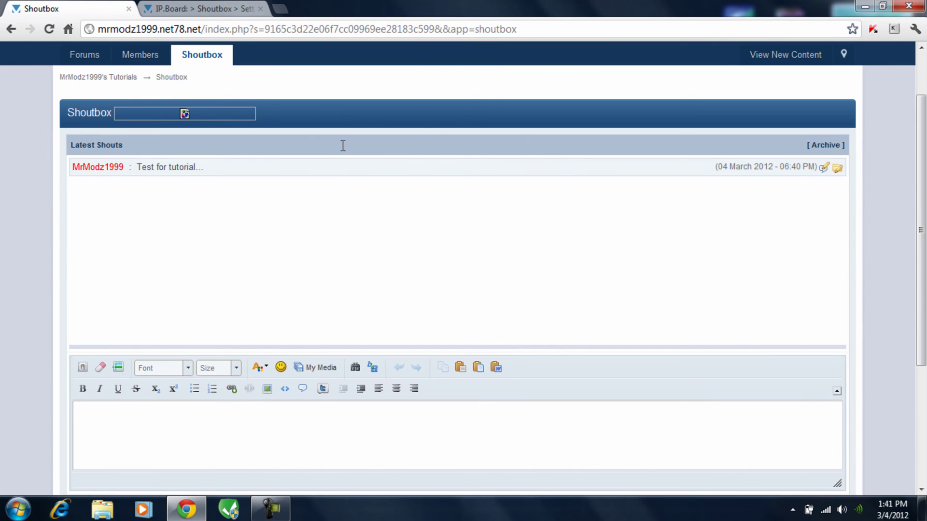
left_click(200, 9)
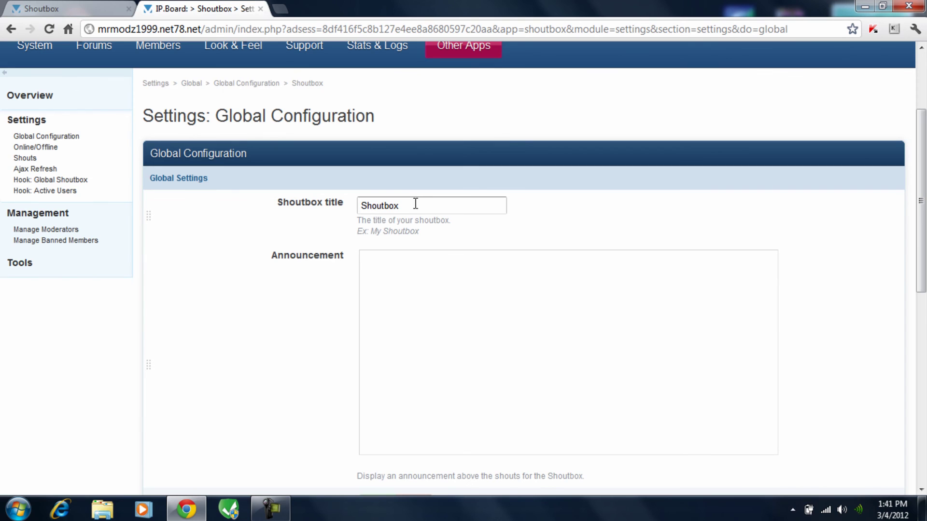
Retitle the shoutbox with the owner's username and add a size-24 cyan 'This is a test' announcement.
double_click(415, 204)
type("MrM")
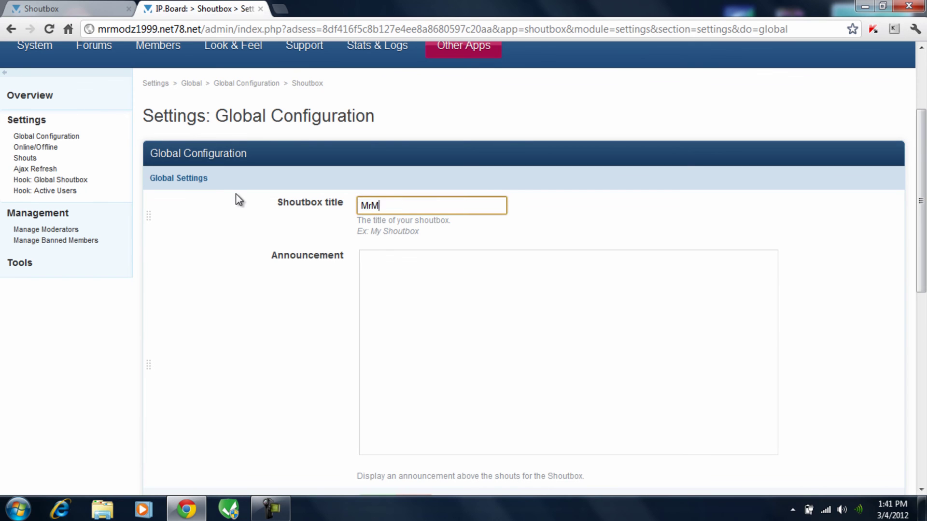
type("odz1999's Shoutbox")
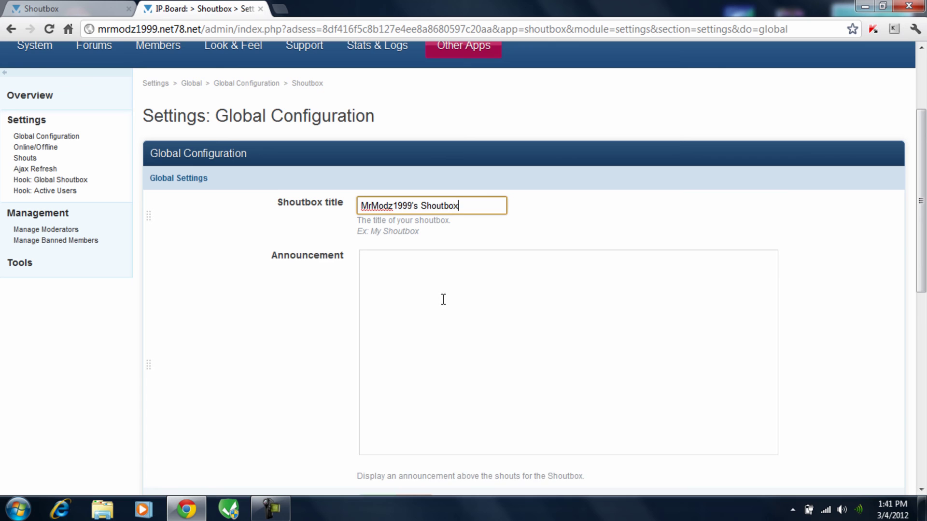
left_click(439, 299)
scroll(305, 225, "down", 1)
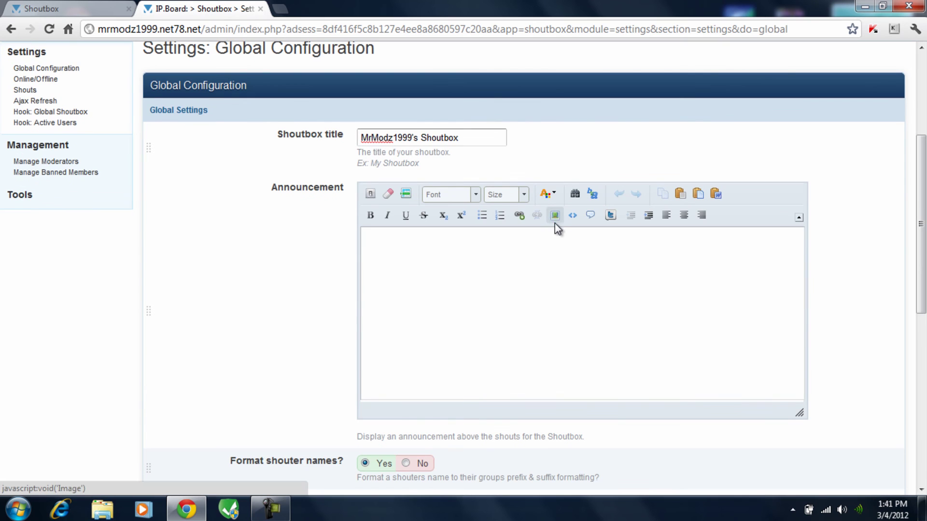
left_click(525, 196)
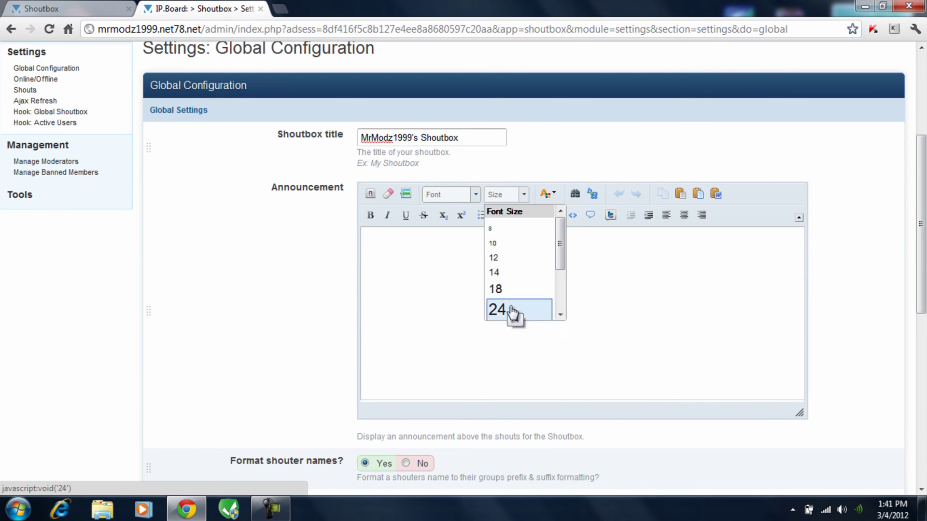
left_click(513, 316)
left_click(553, 195)
left_click(588, 246)
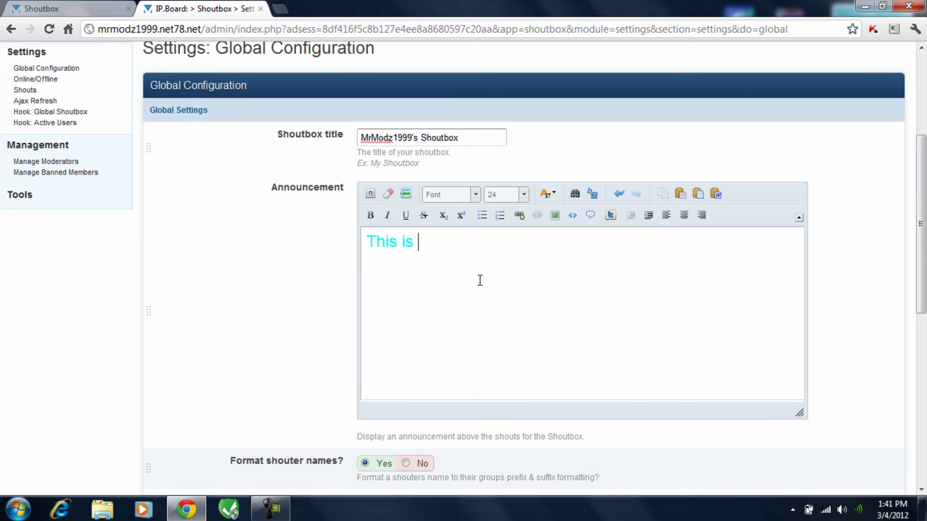
type("This is a test")
scroll(454, 279, "down", 4)
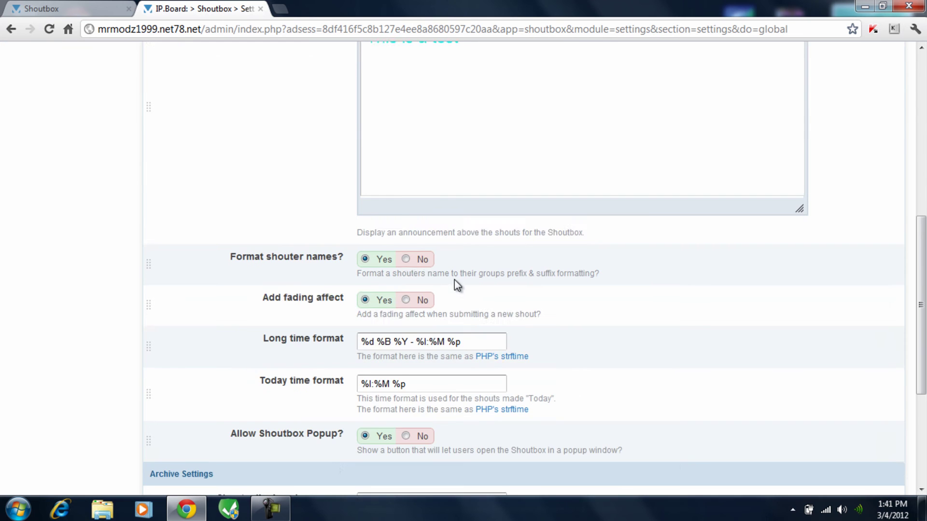
scroll(316, 397, "down", 5)
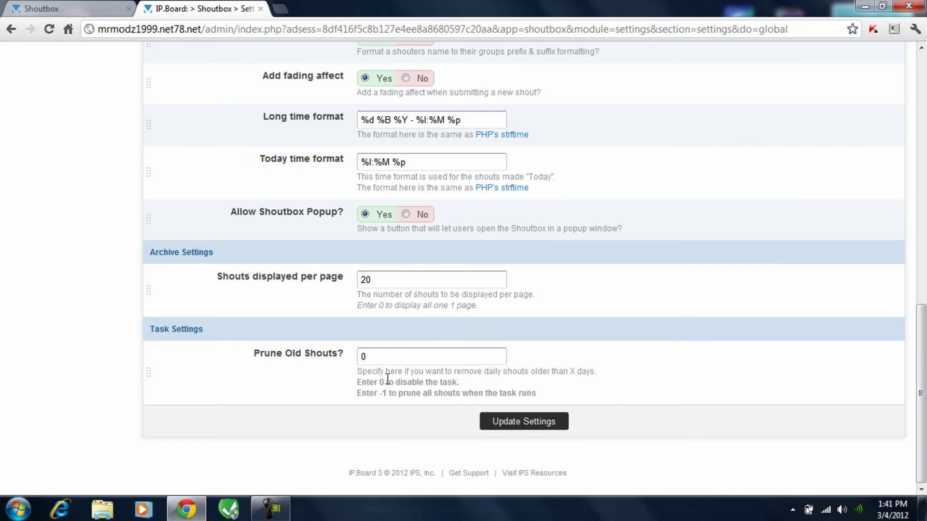
left_click(525, 422)
Reload the forum Shoutbox page to see the cyan announcement.
left_click(64, 8)
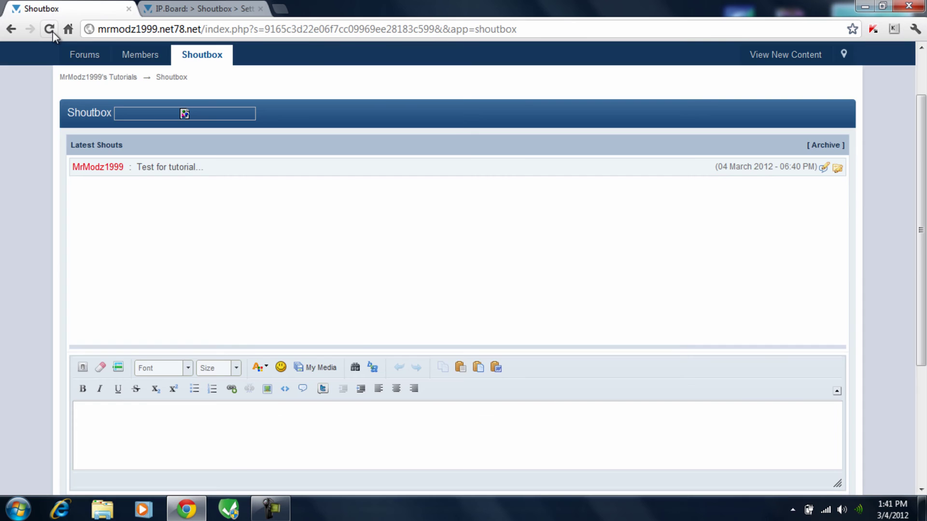
left_click(49, 29)
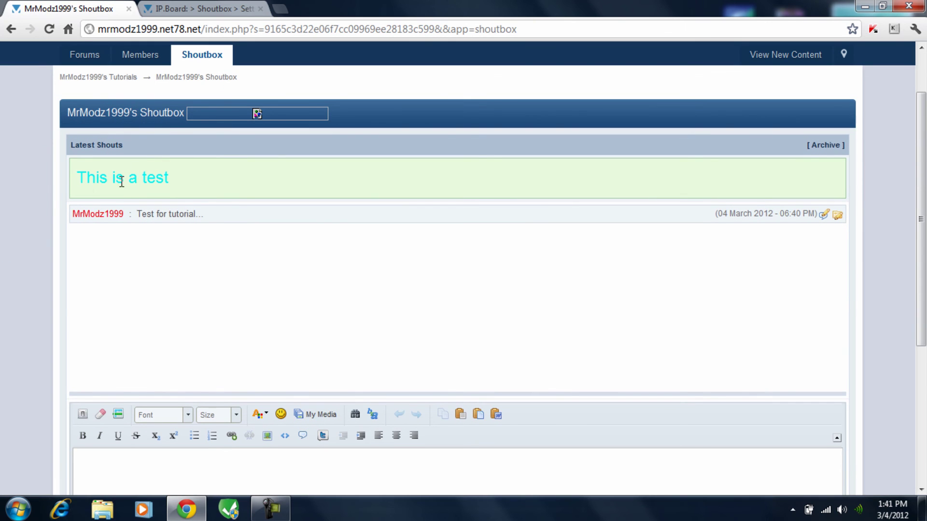
left_click_drag(190, 179, 68, 187)
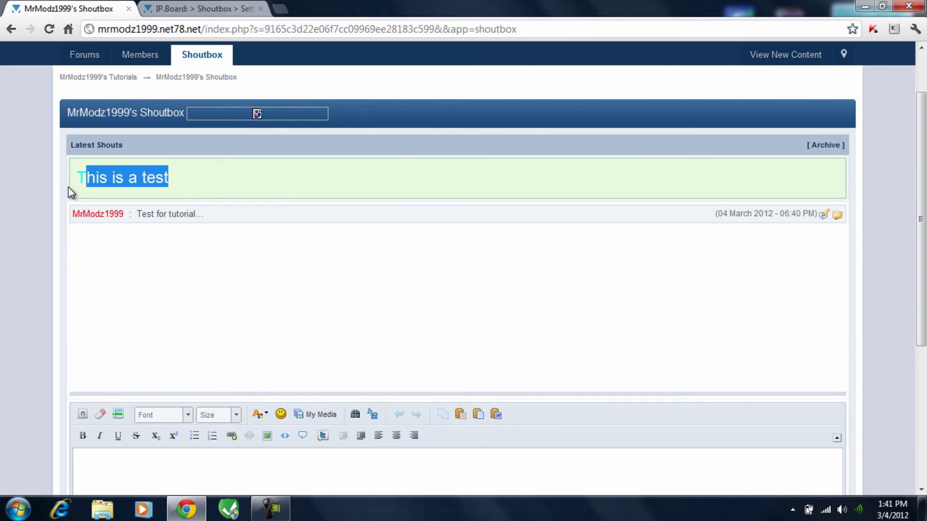
left_click(265, 195)
scroll(208, 212, "up", 3)
View the forum index showing the renamed shoutbox and its announcement.
left_click(83, 124)
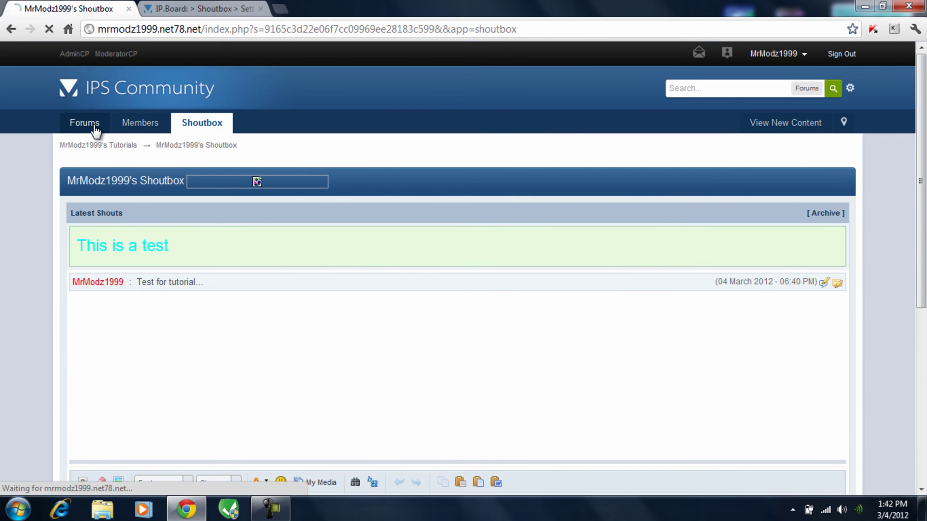
left_click(226, 7)
scroll(531, 304, "down", 2)
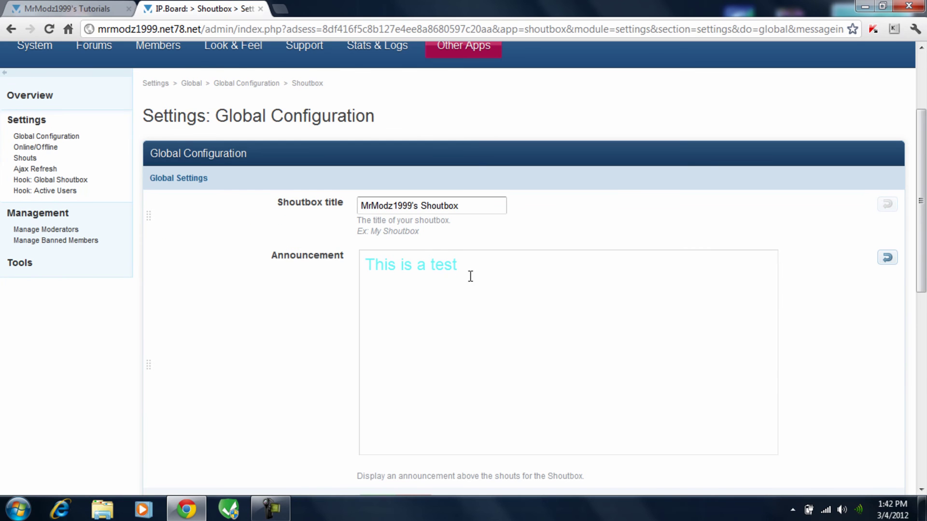
left_click(104, 9)
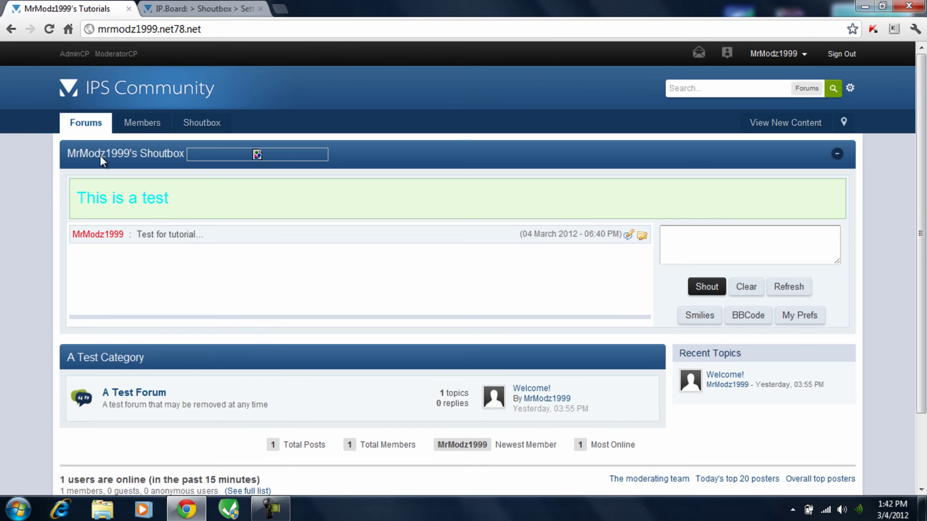
scroll(288, 371, "down", 3)
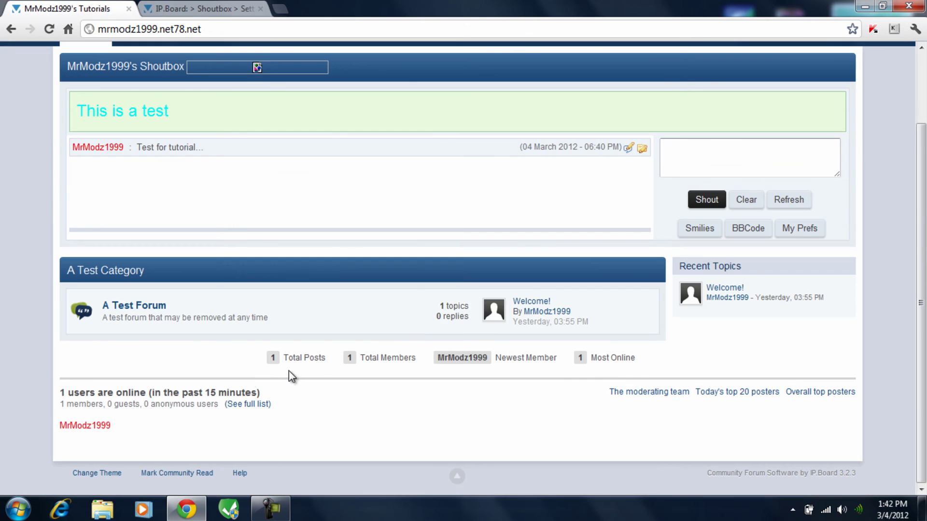
scroll(195, 319, "up", 3)
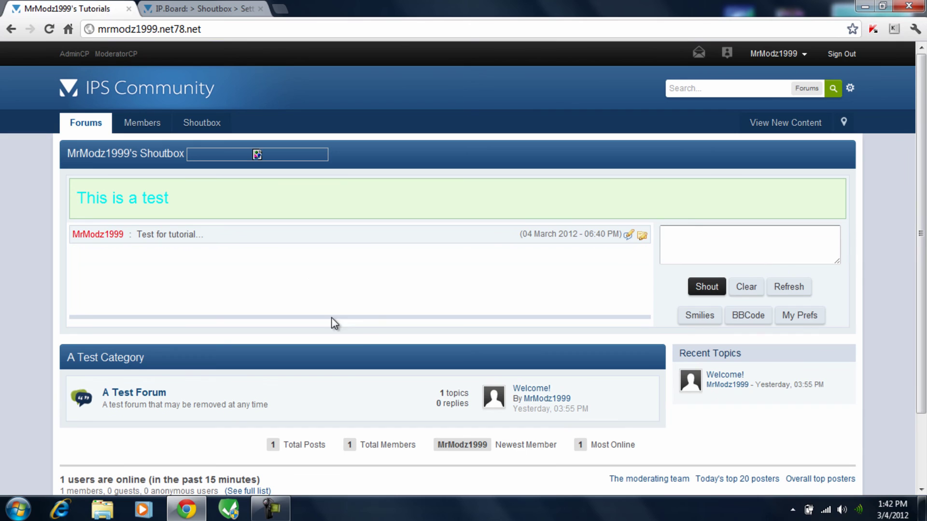